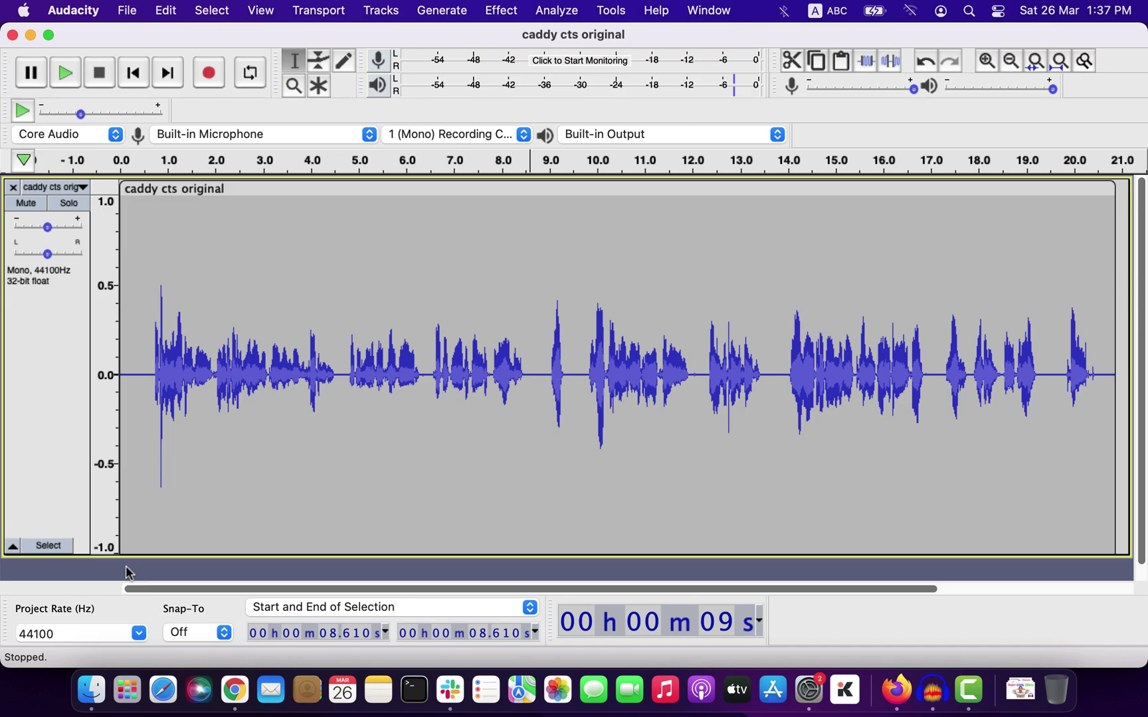
- Play the original voice-over, normalize the whole track to 0.0 dB peak, then replay it
click(130, 385)
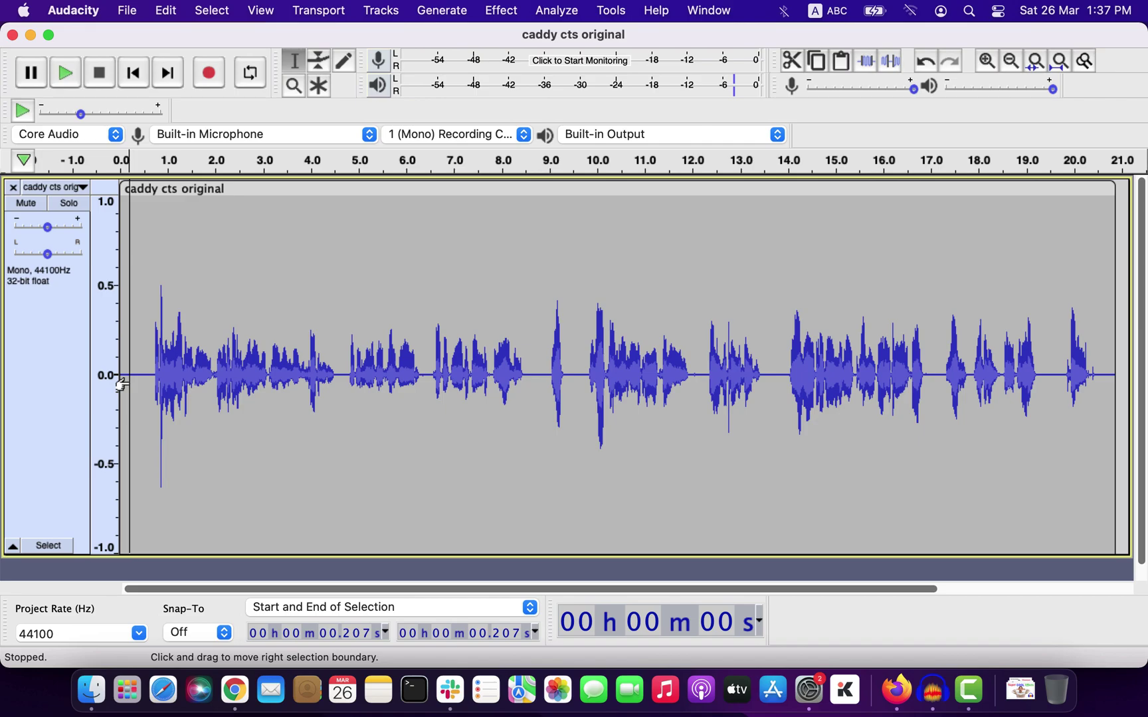
key(space)
key(super+a)
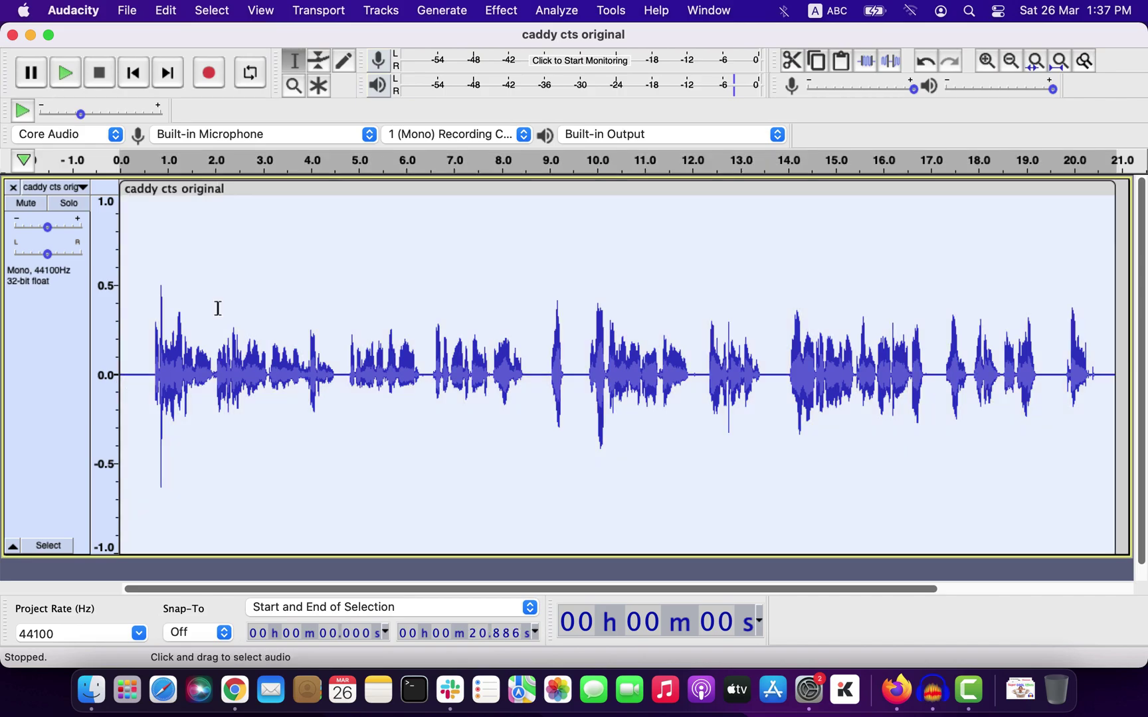
click(503, 10)
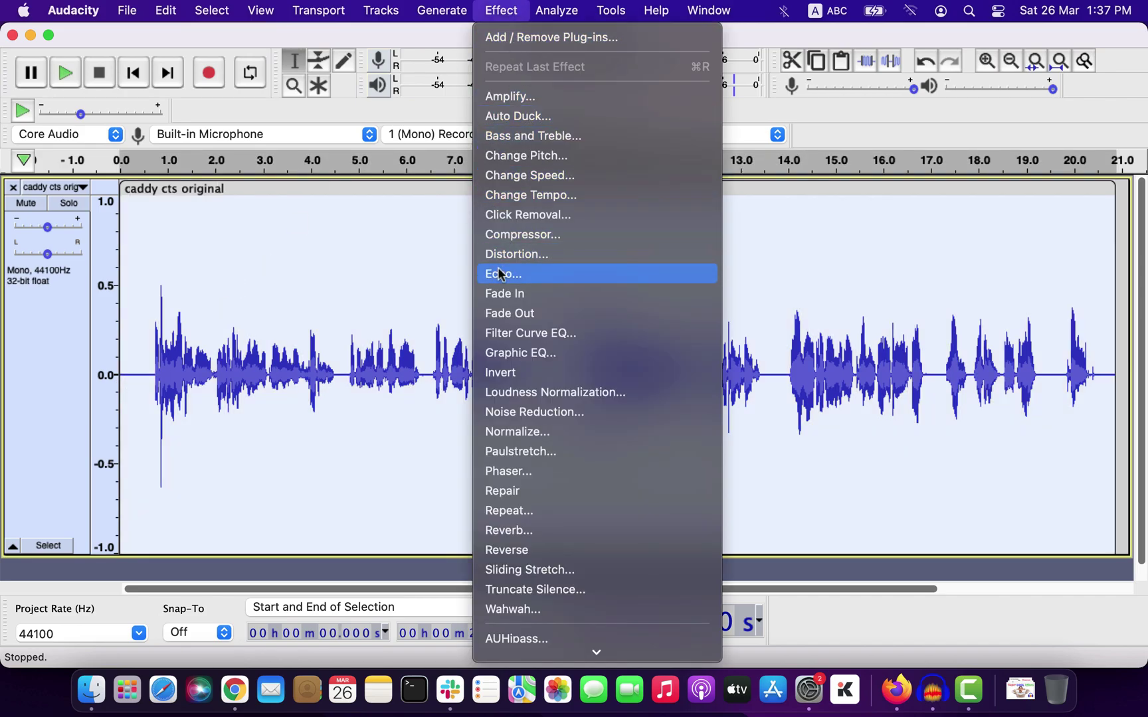
click(509, 432)
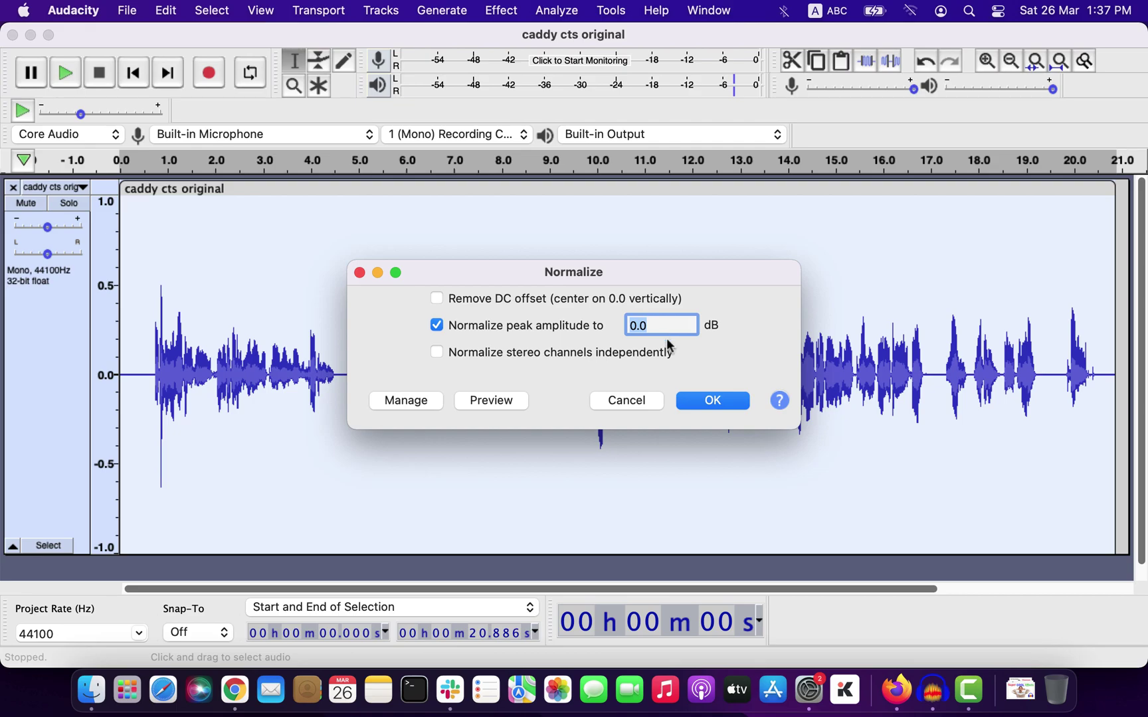
click(700, 401)
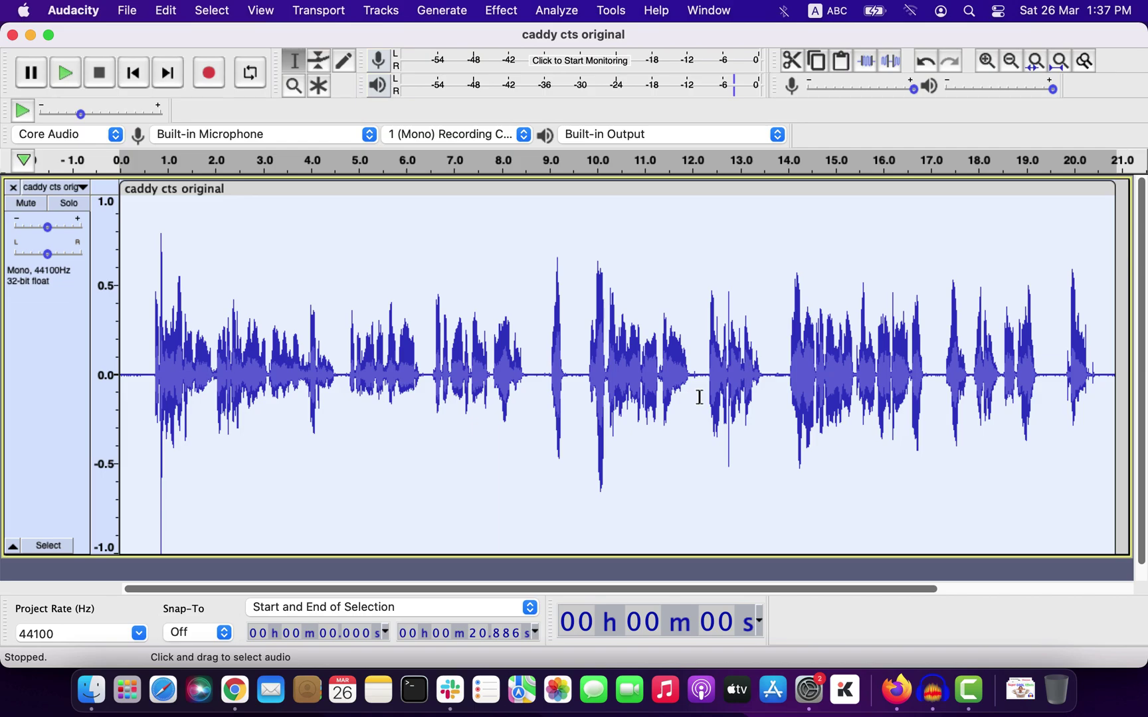
key(space)
drag(264, 348, 339, 392)
key(space)
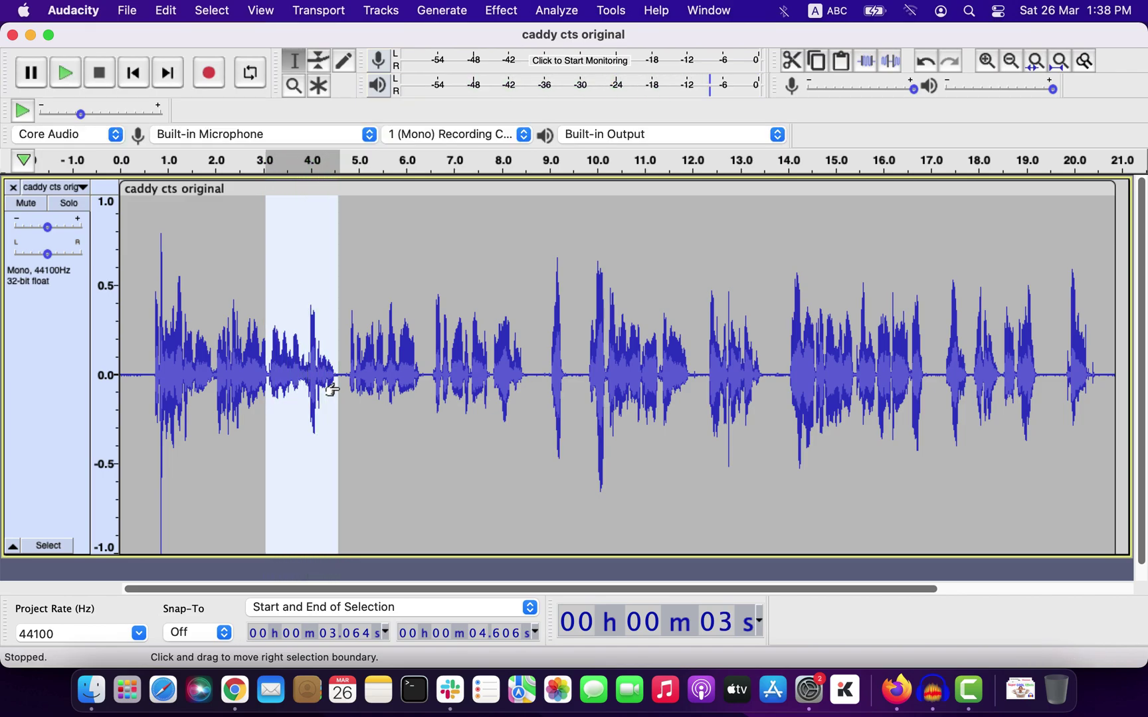
key(space)
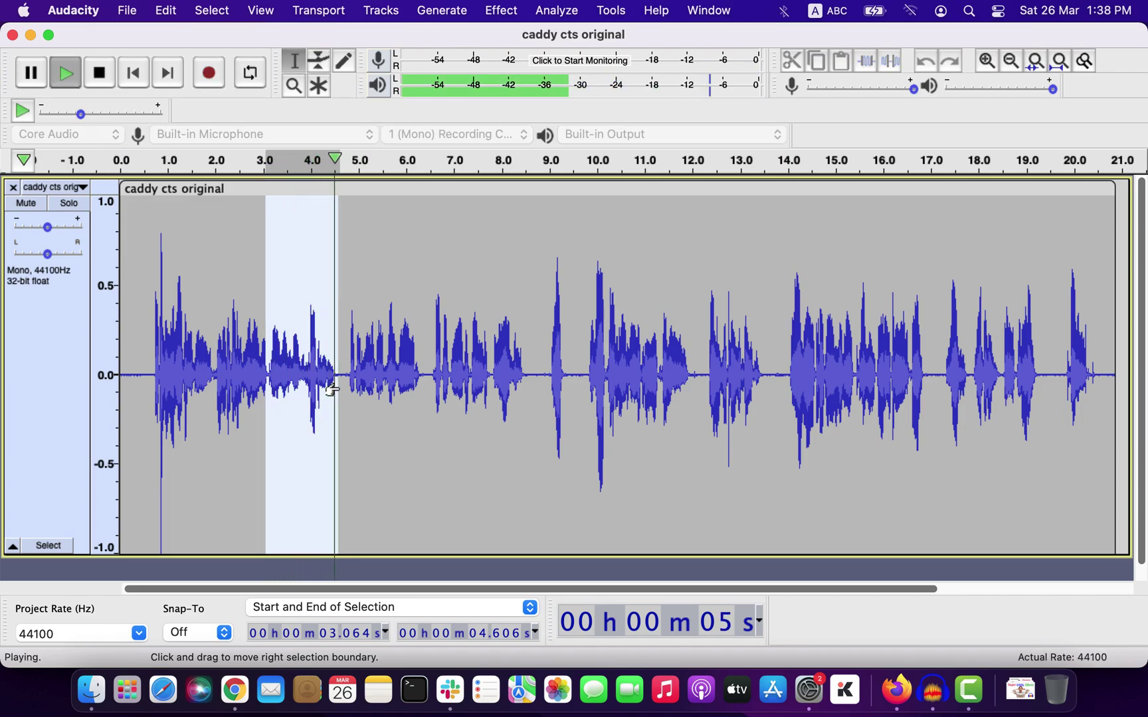
click(323, 378)
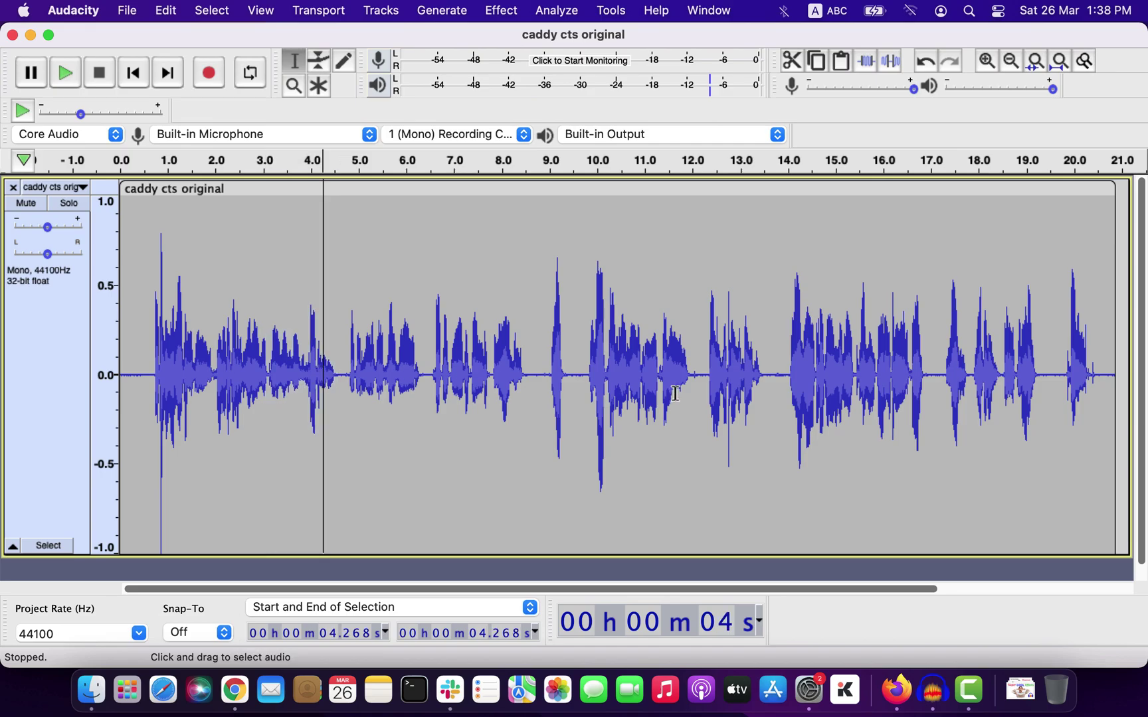
drag(590, 358, 691, 410)
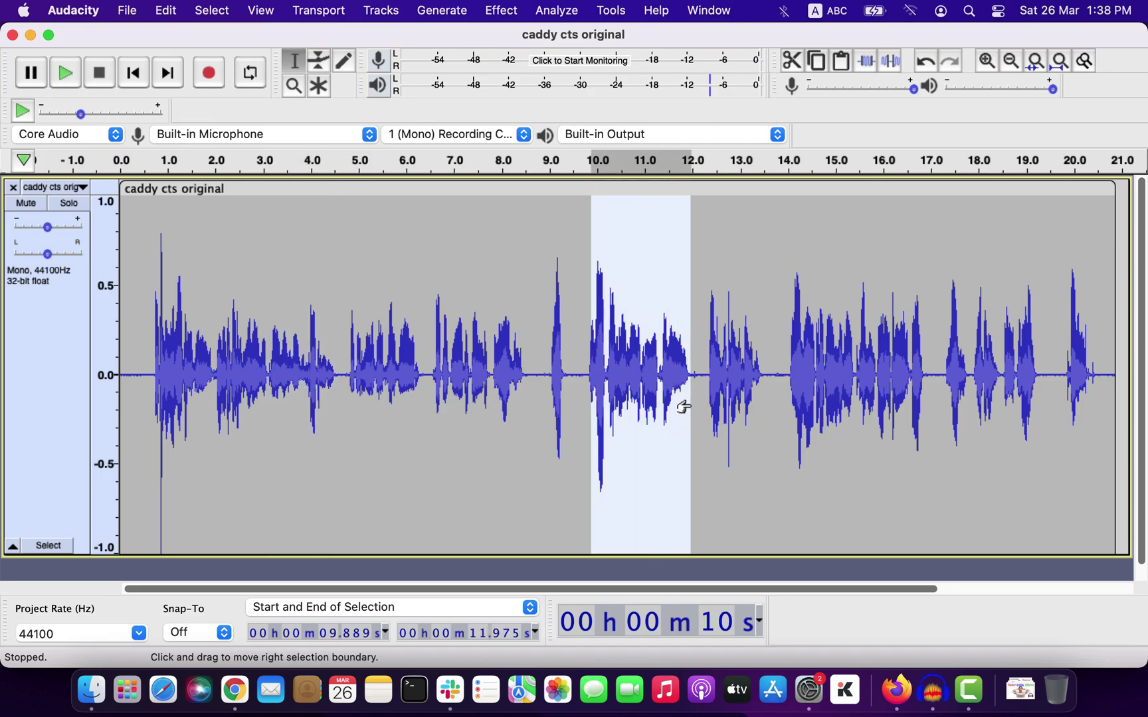
key(space)
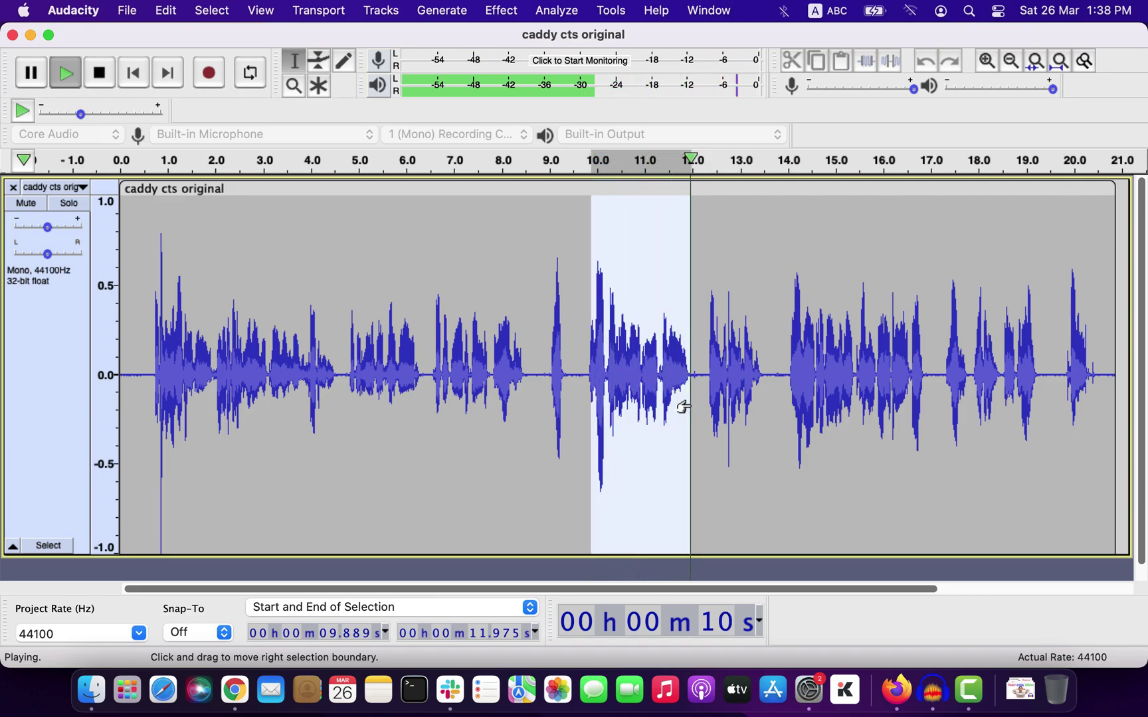
key(space)
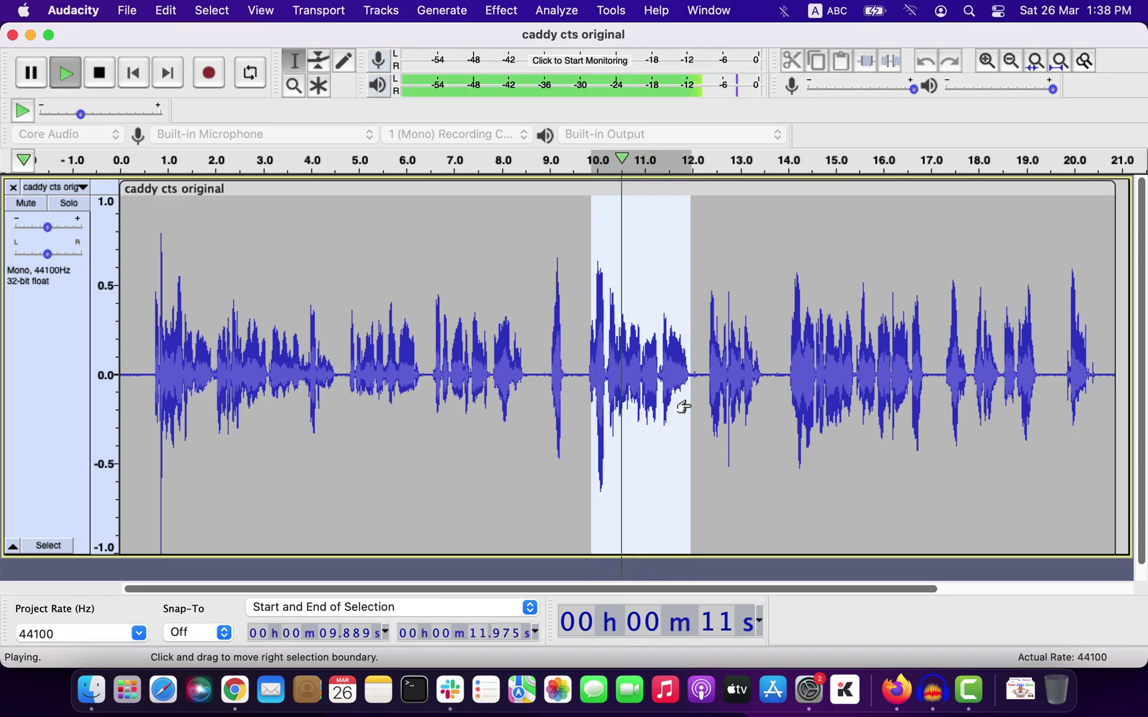
drag(627, 335, 662, 372)
key(space)
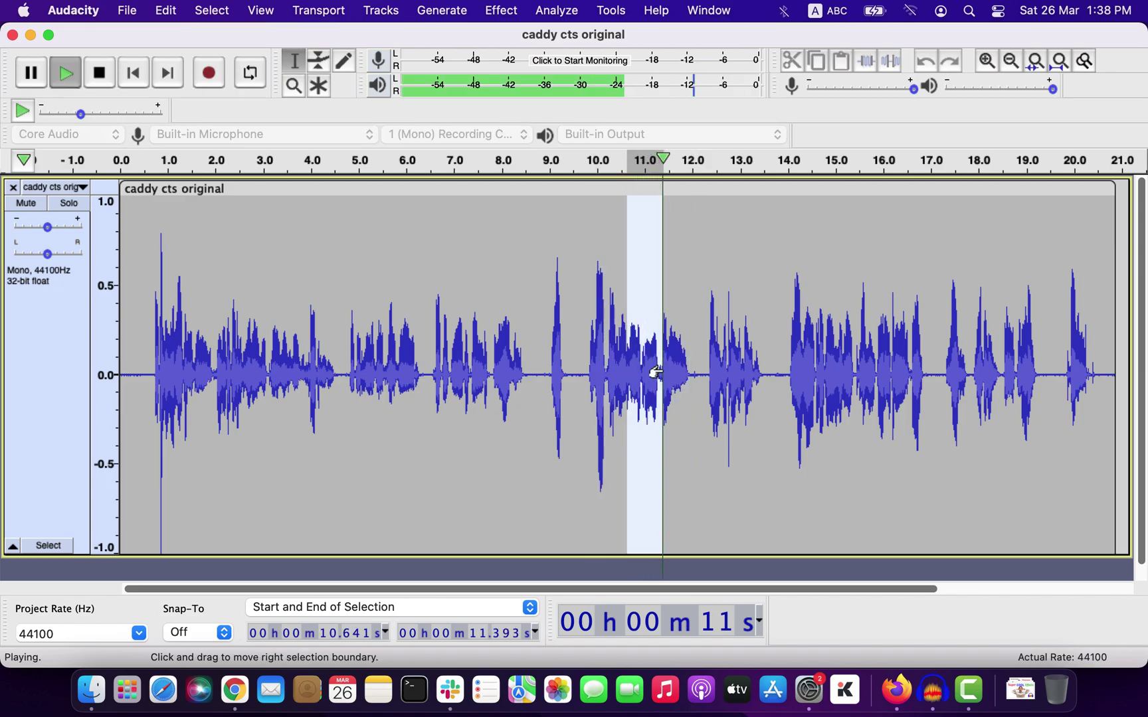
click(641, 353)
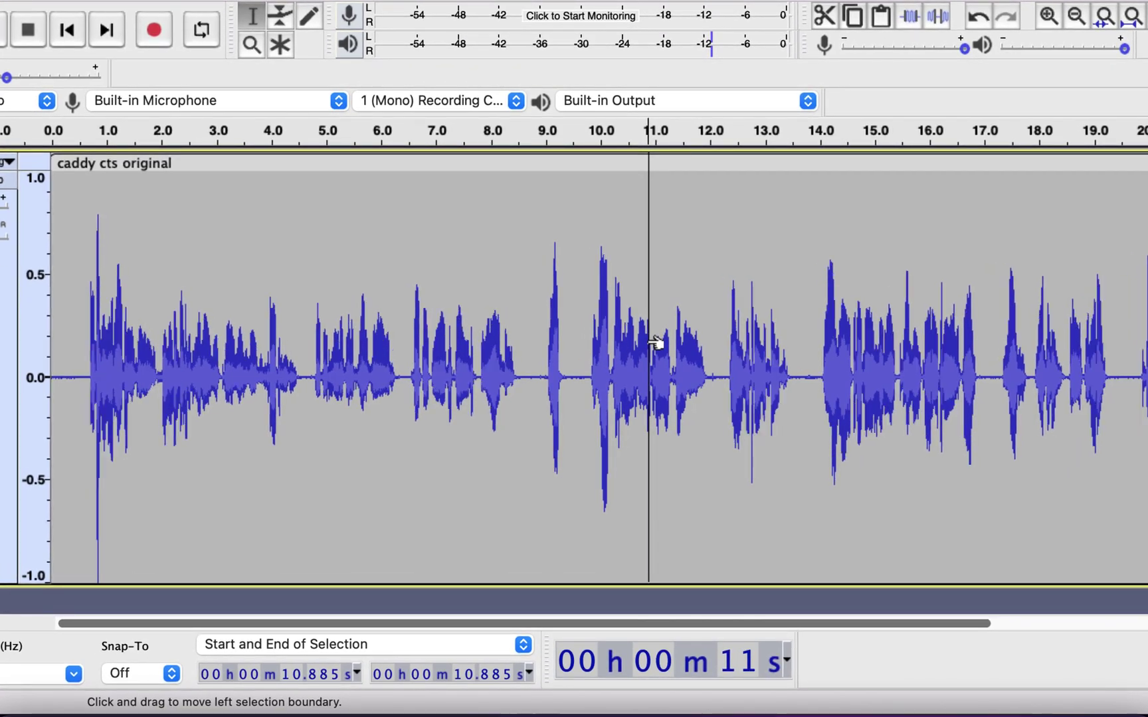
- Audition short selections around the mouth click near 10.8 s, including 10.678–11.286 s
scroll(656, 342, up, 2)
click(615, 363)
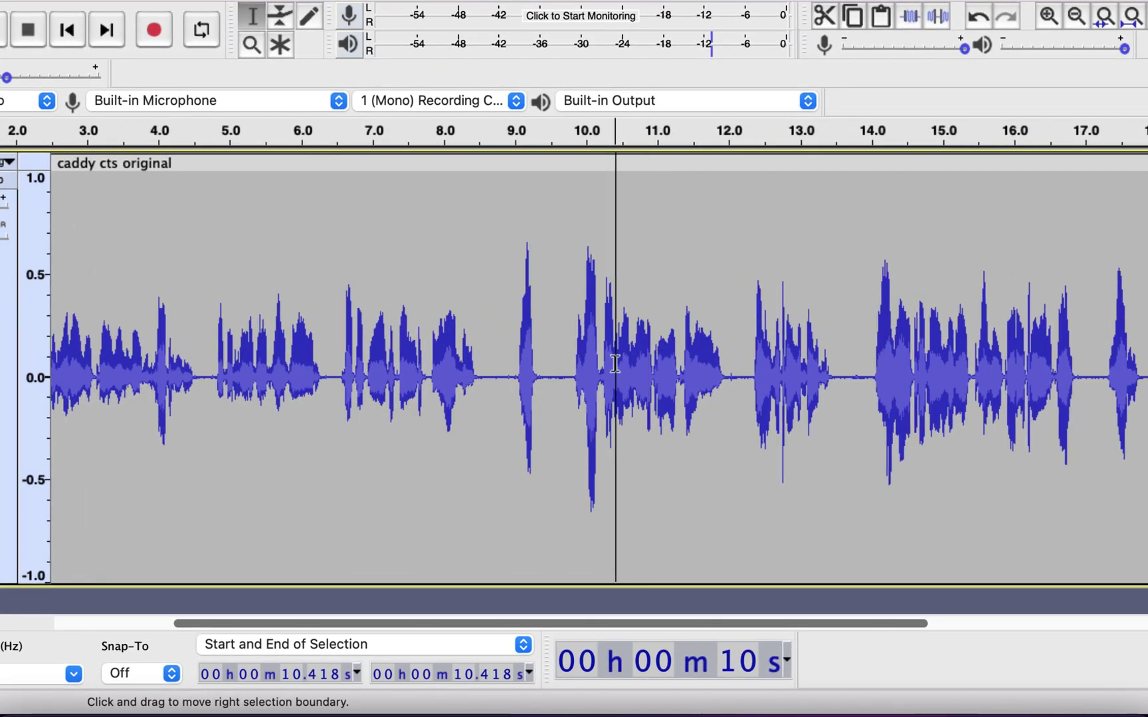
drag(644, 348, 654, 364)
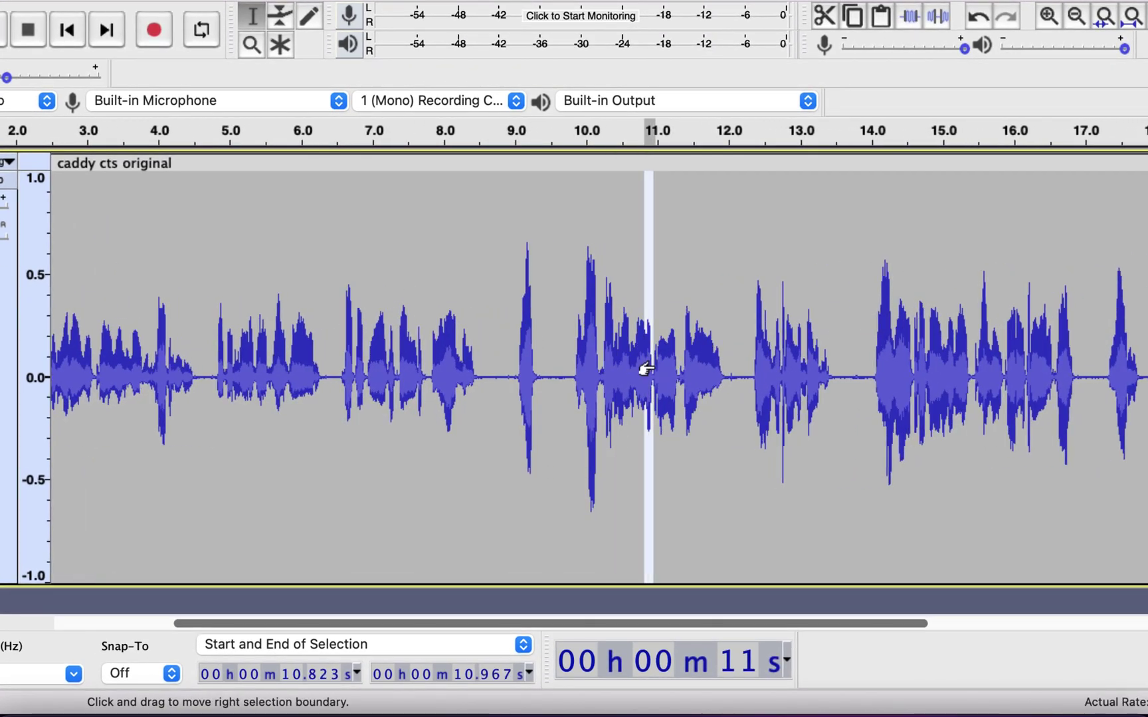
key(space)
key(space)
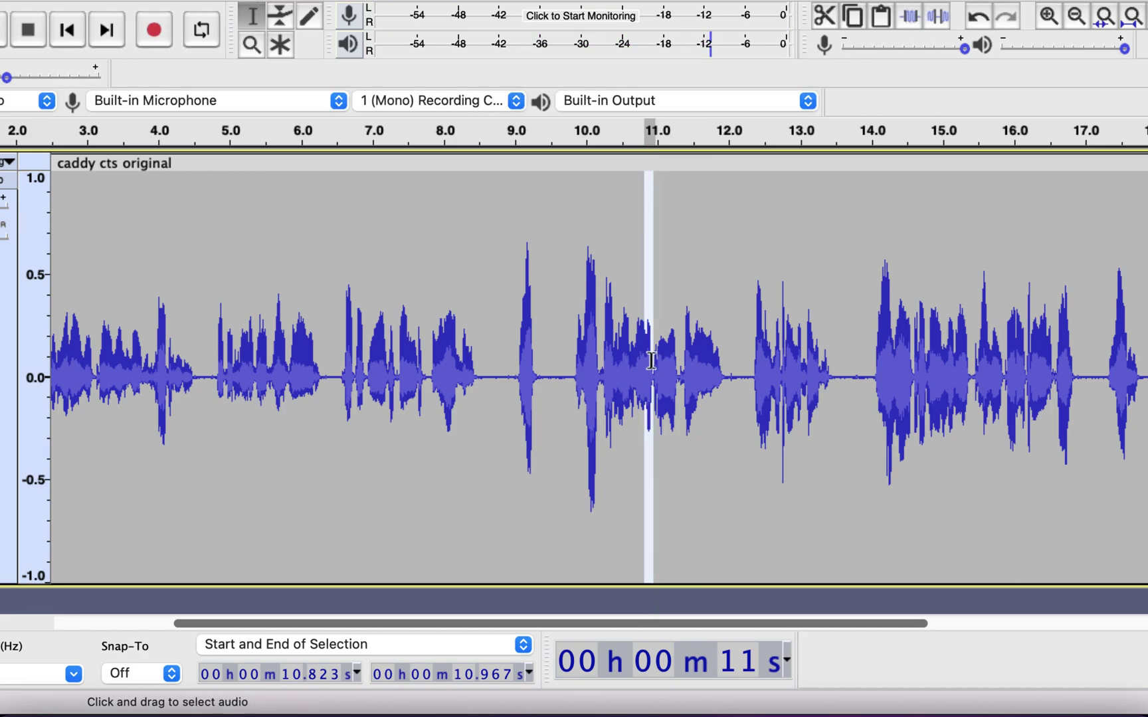
drag(634, 336, 678, 373)
key(space)
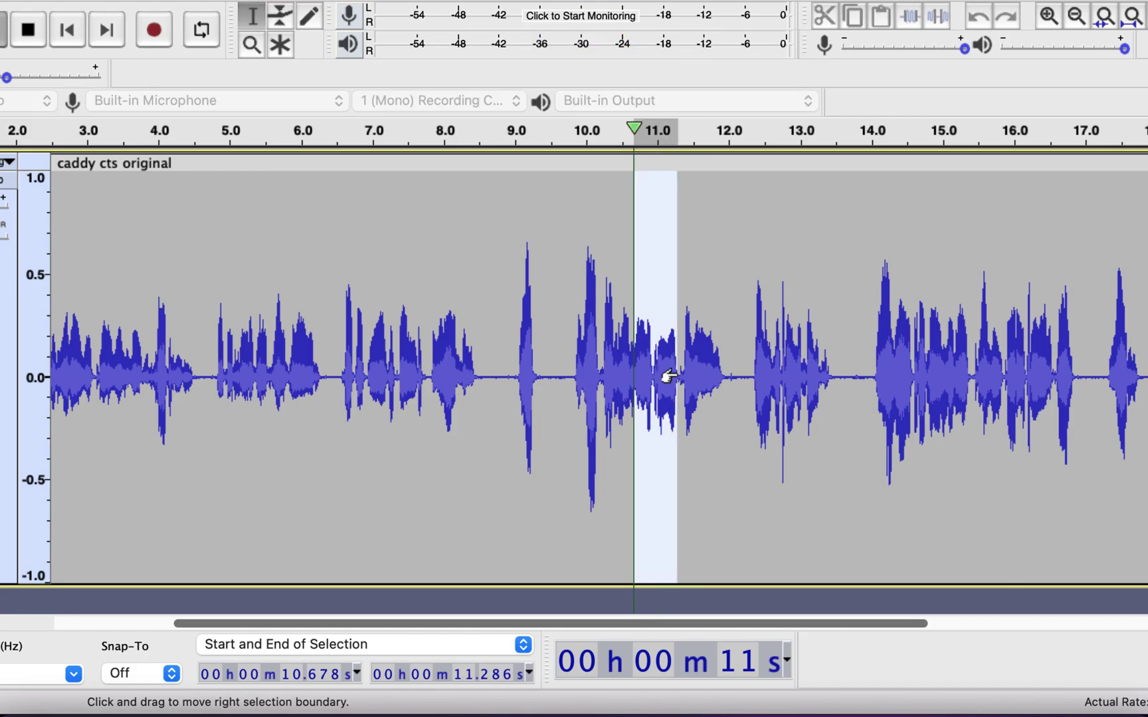
key(space)
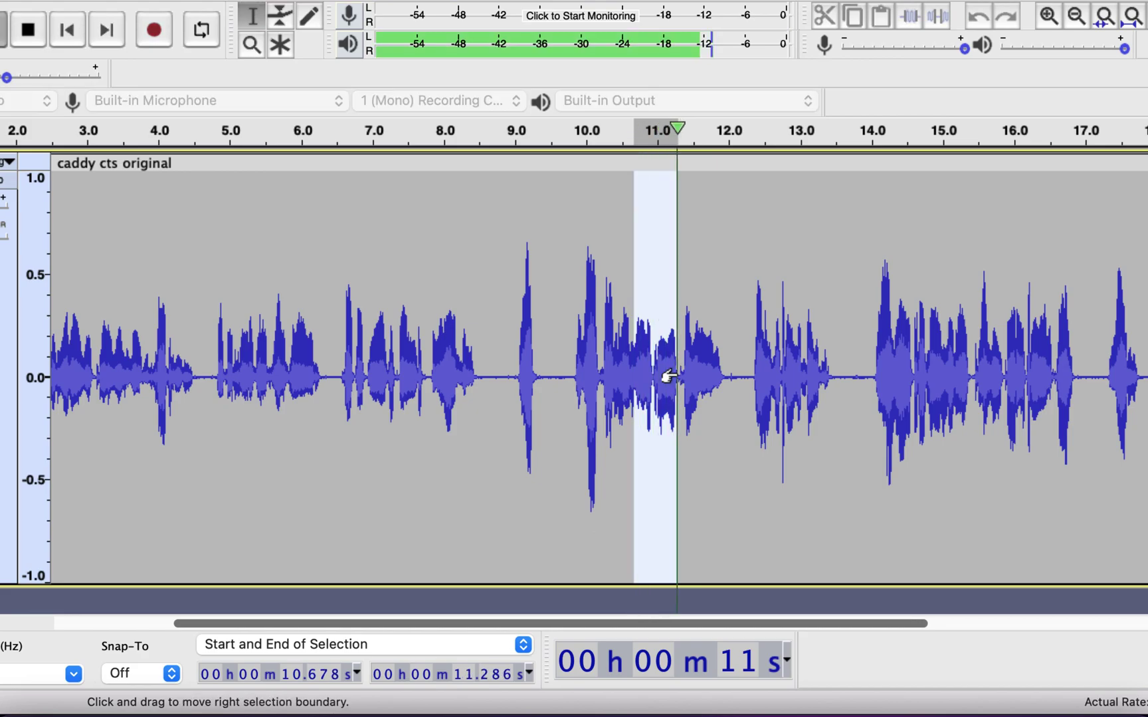
- Play a tiny 10.63–10.71 s slice, then the wider 9.881–11.283 s passage
click(657, 375)
ctrl+scroll(633, 352, up, 2)
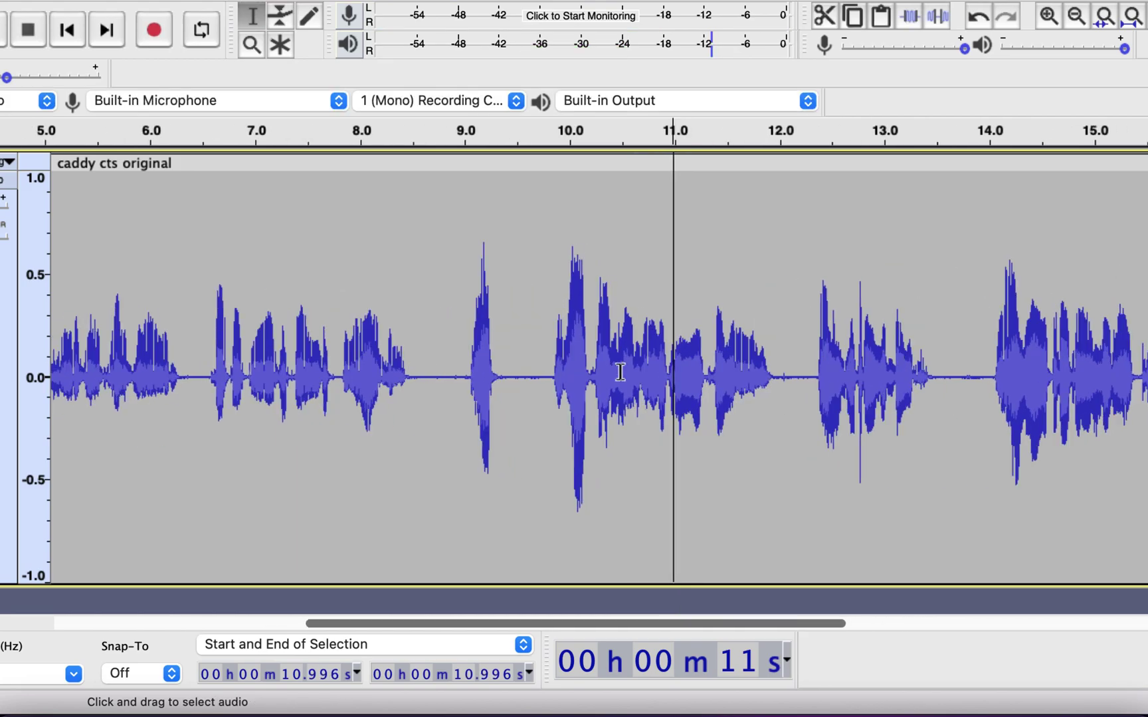
drag(639, 377, 648, 377)
key(space)
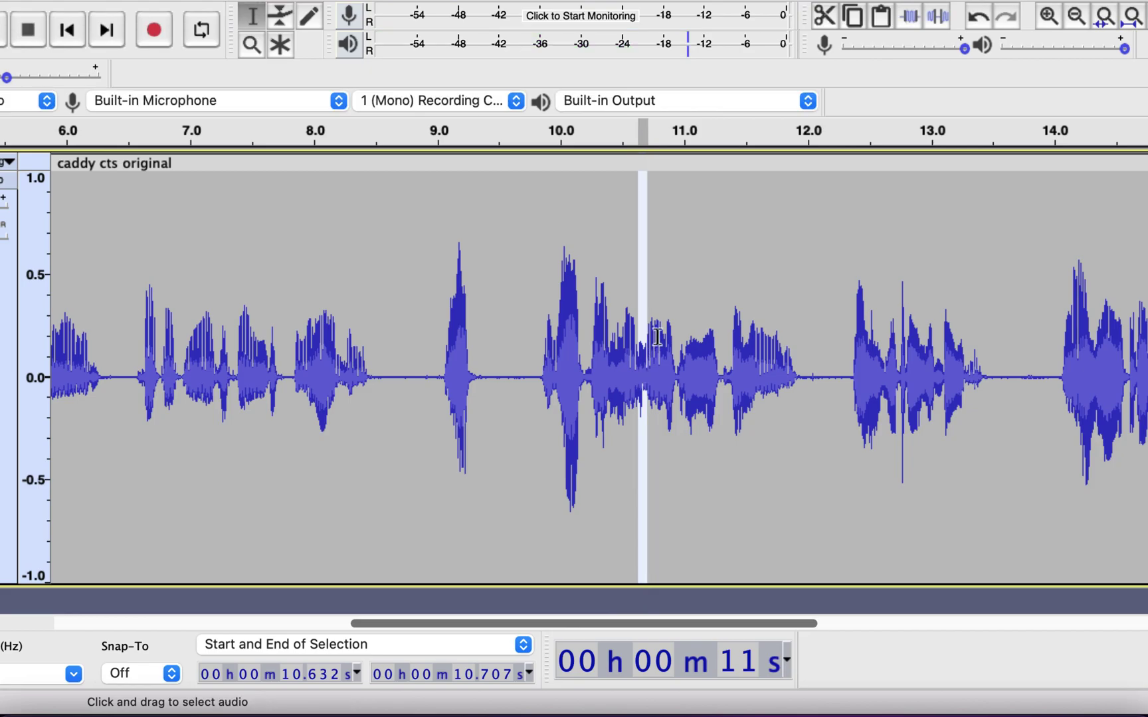
click(659, 339)
drag(720, 346, 553, 338)
key(space)
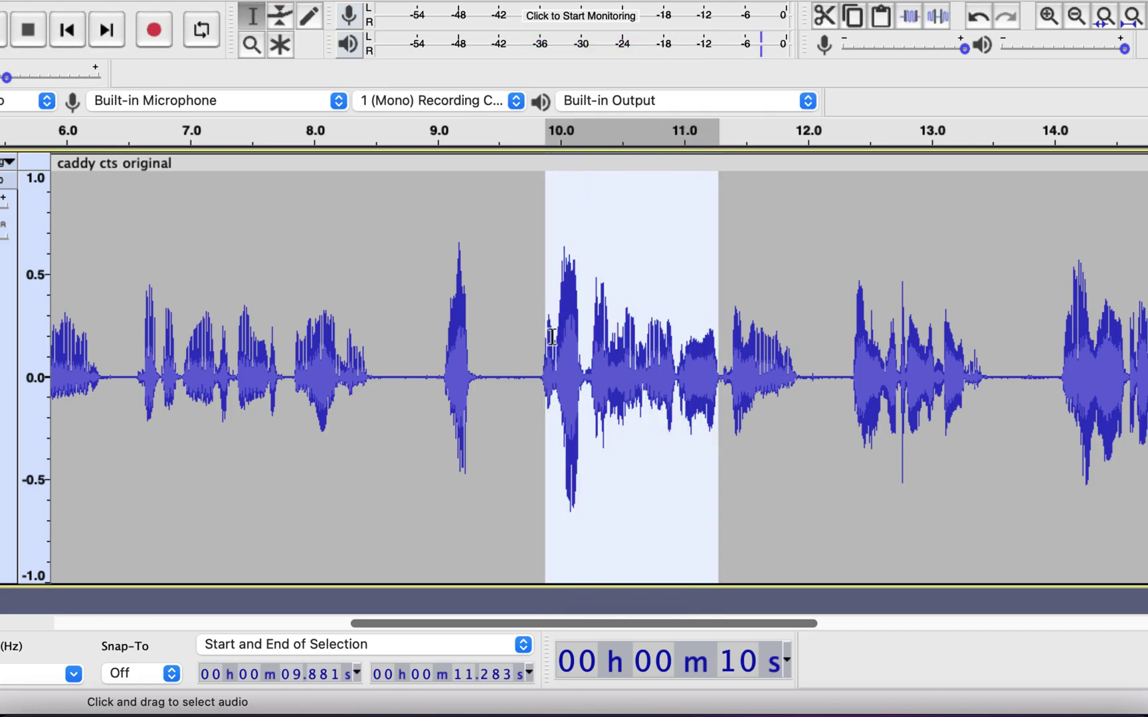
- Select the entire voice-over track and open ERA 6 Mouth De-Clicker from the Effect menu
click(592, 359)
scroll(587, 359, down, 1)
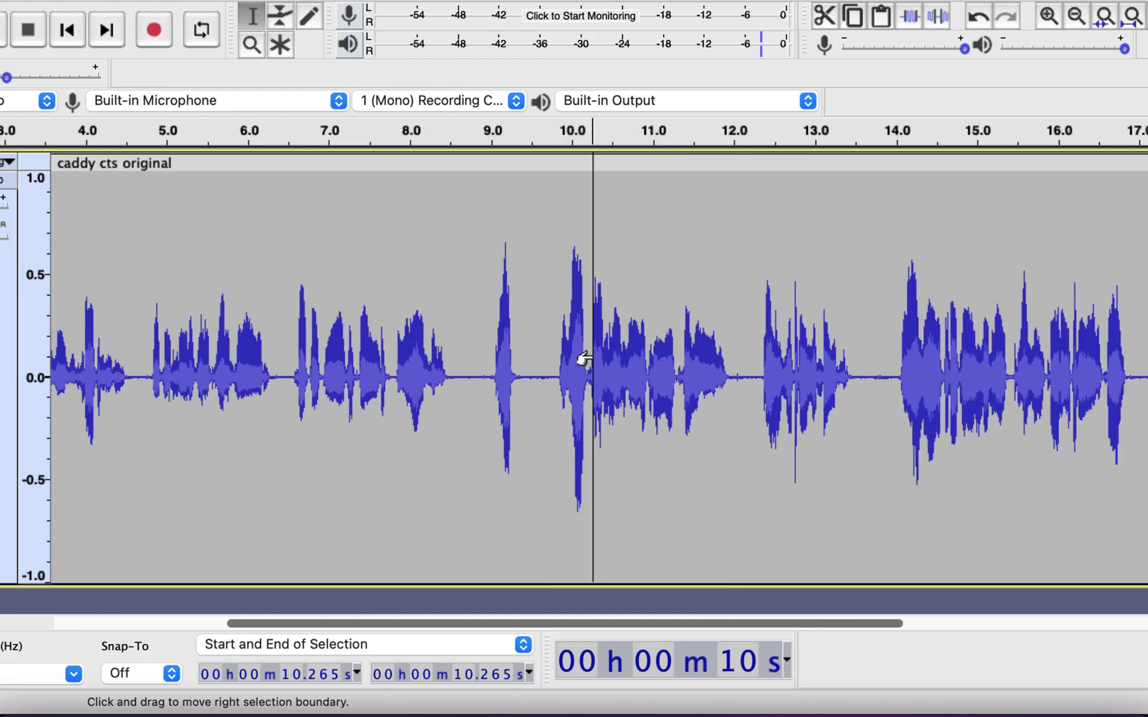
scroll(584, 359, left, 4)
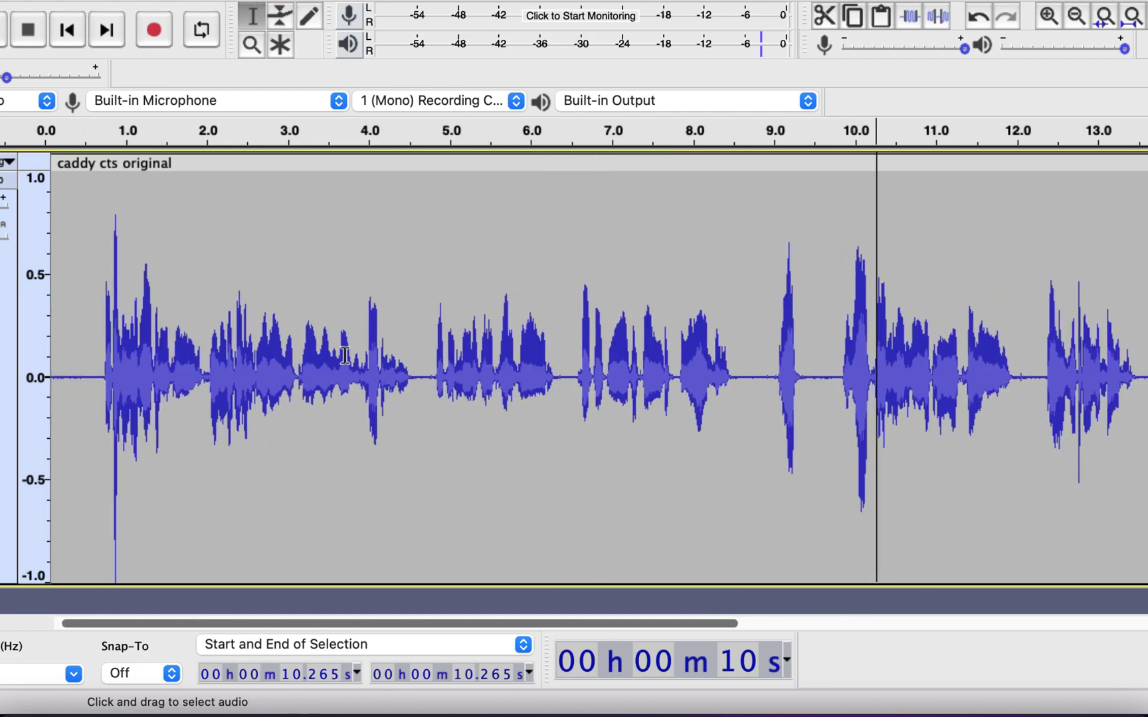
scroll(345, 356, down, 1)
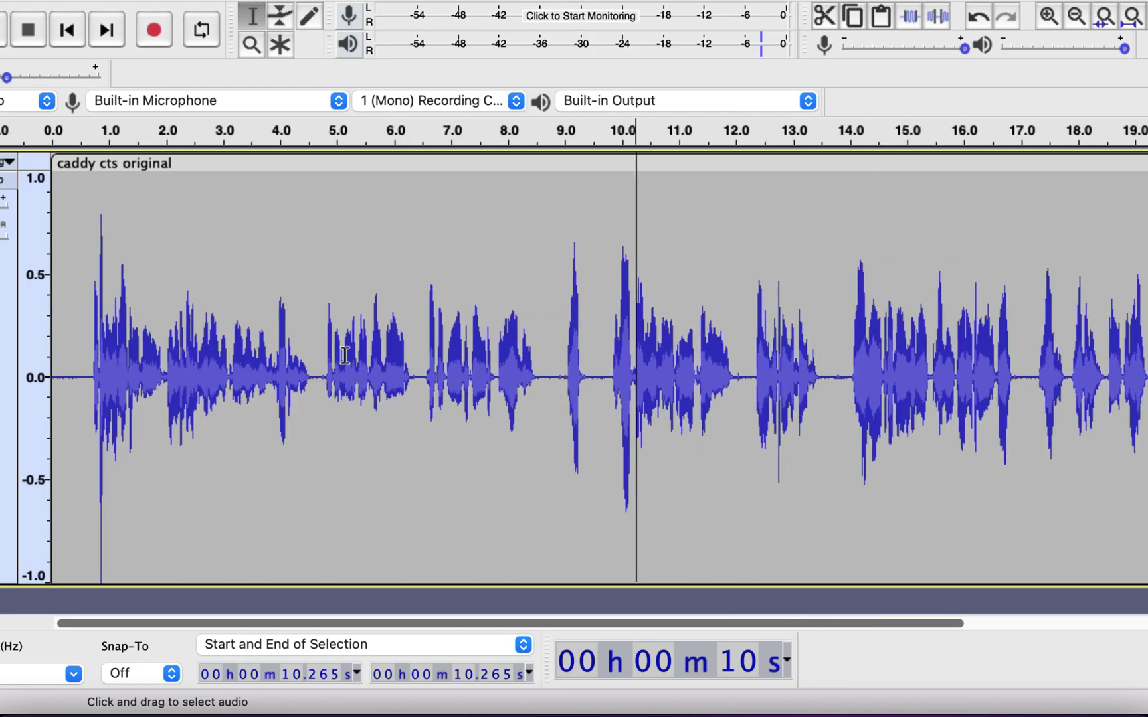
click(344, 356)
key(super+a)
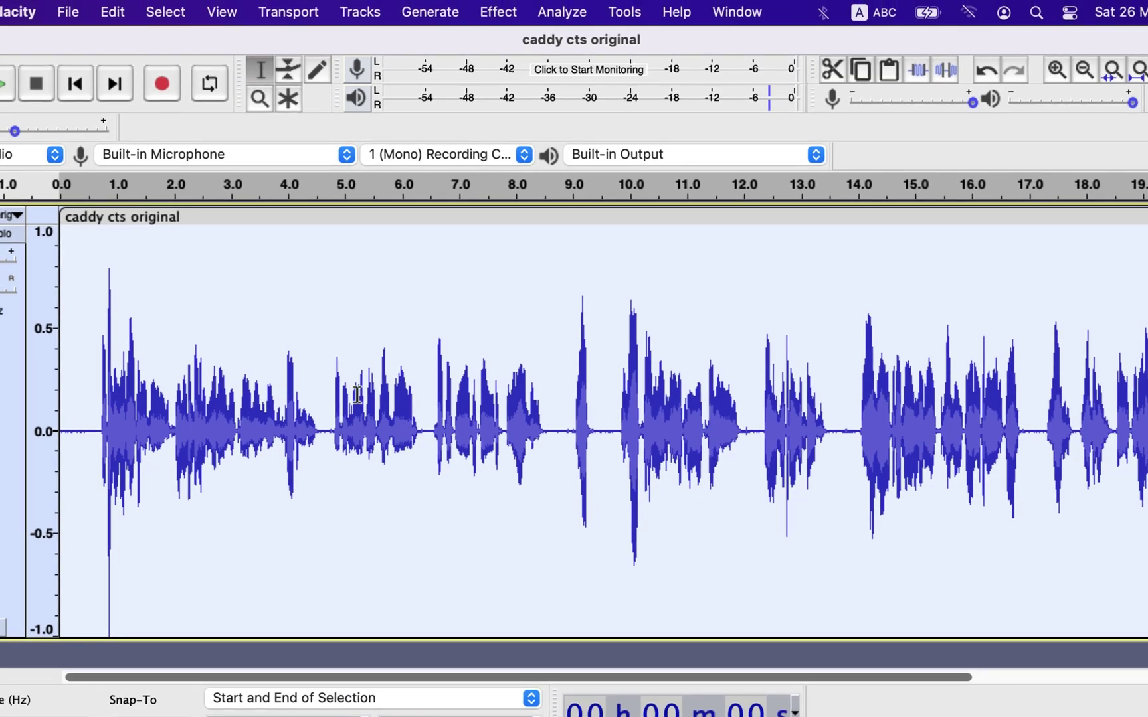
click(500, 13)
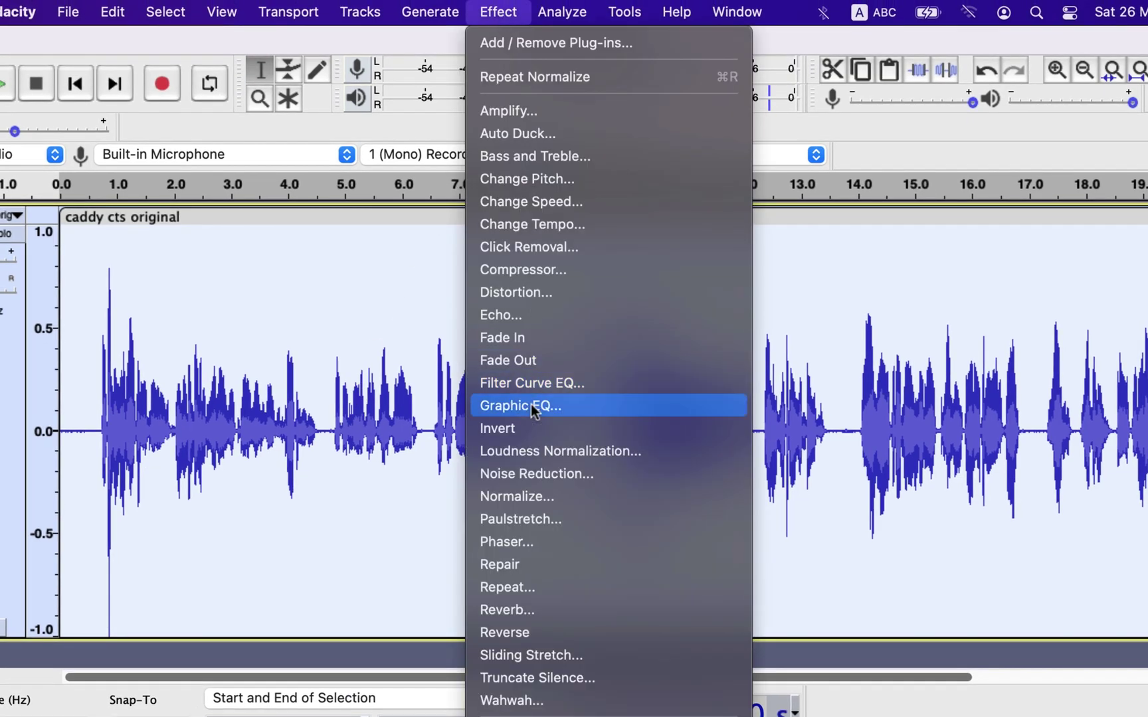
scroll(531, 404, down, 5)
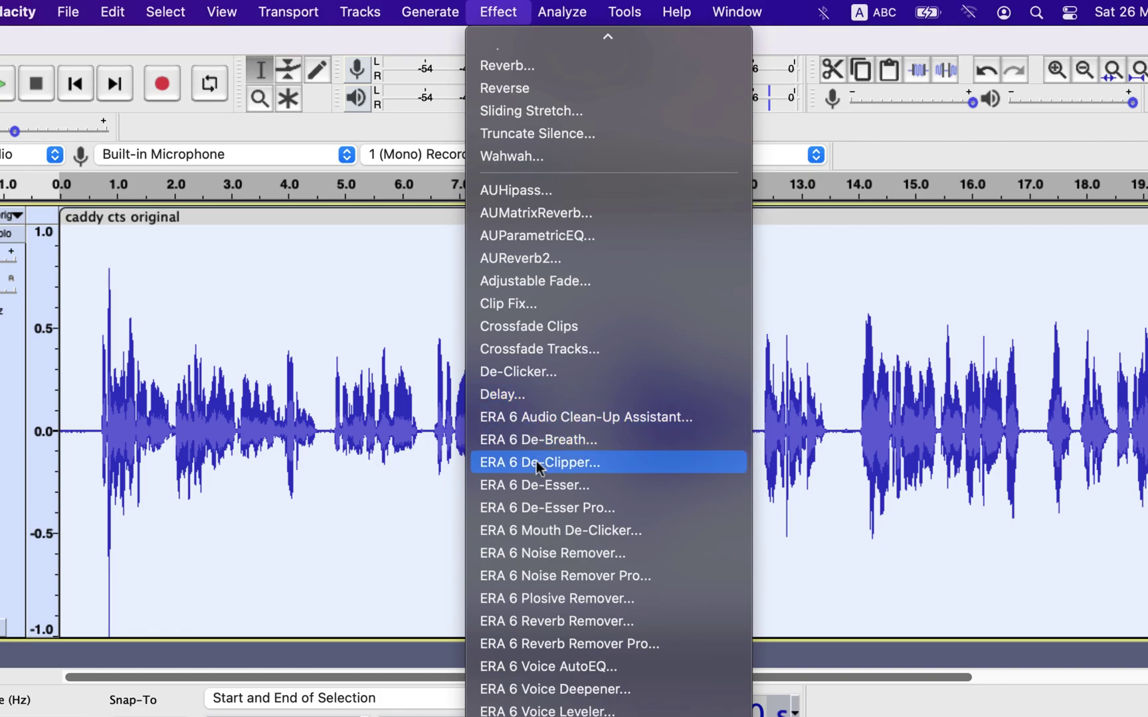
click(538, 532)
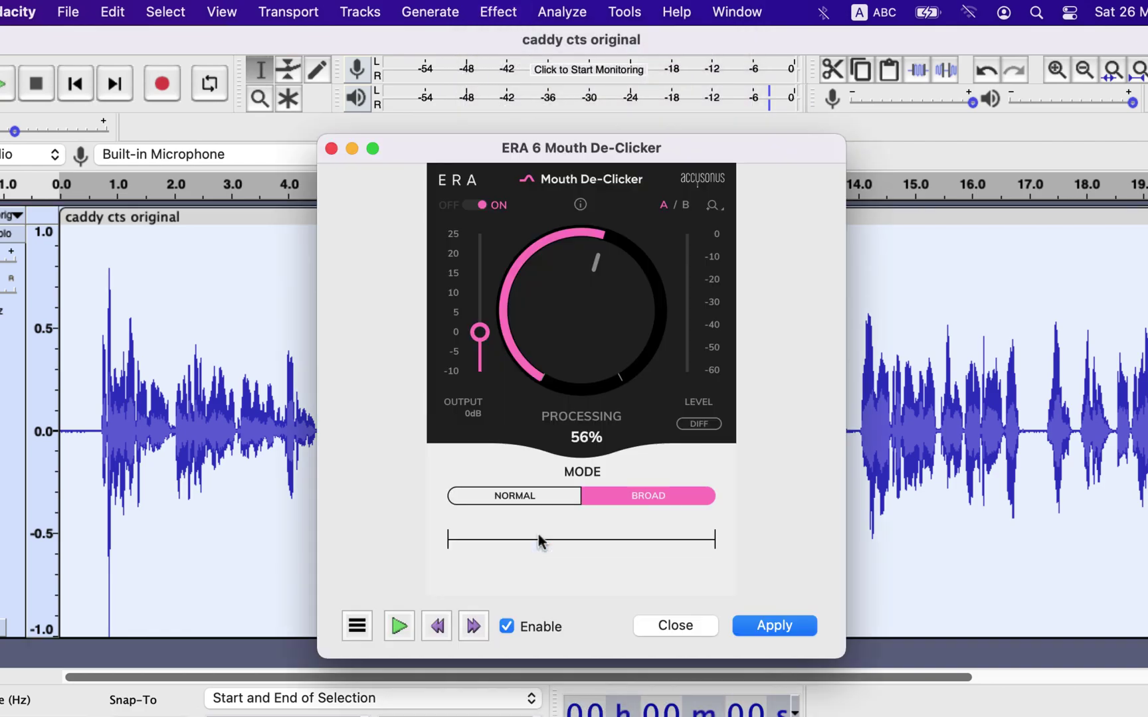
- Preview the Mouth De-Clicker in Normal mode, then stop playback
click(517, 498)
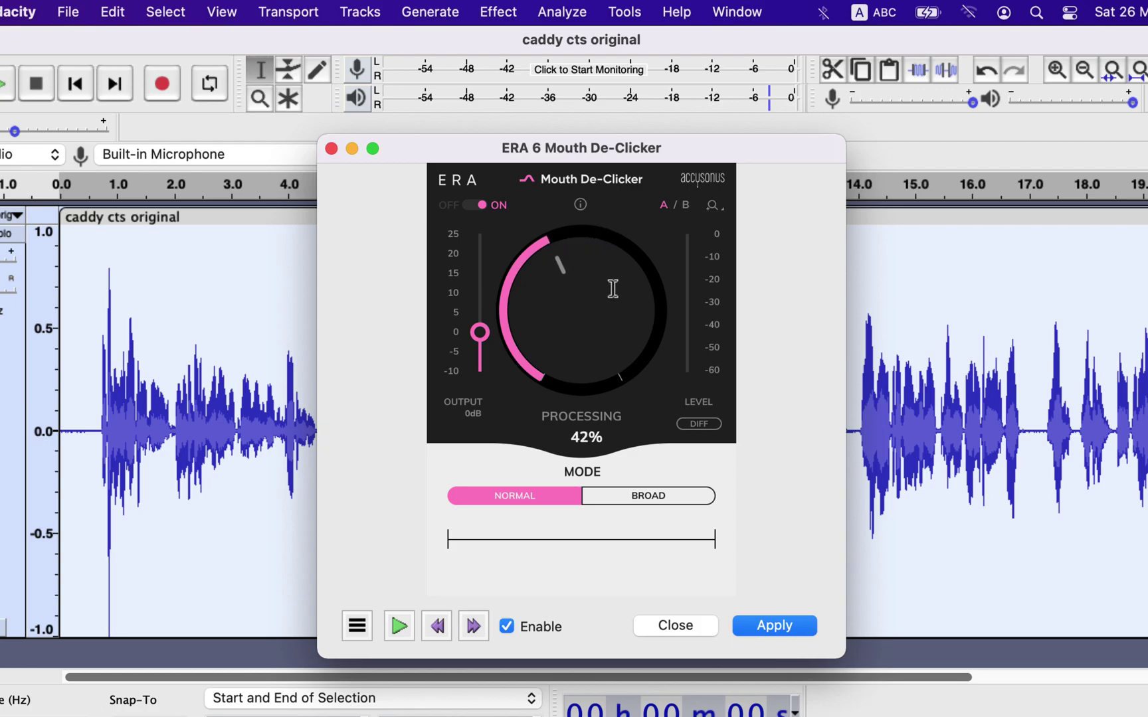
click(399, 627)
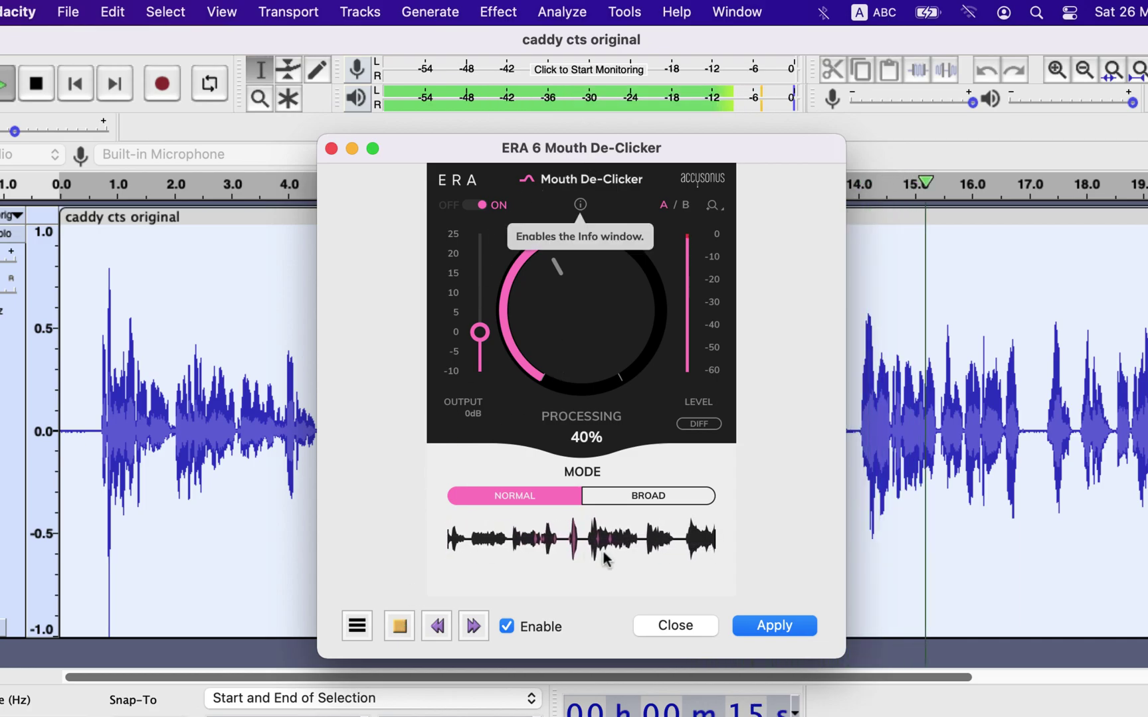
key(ctrl+Up)
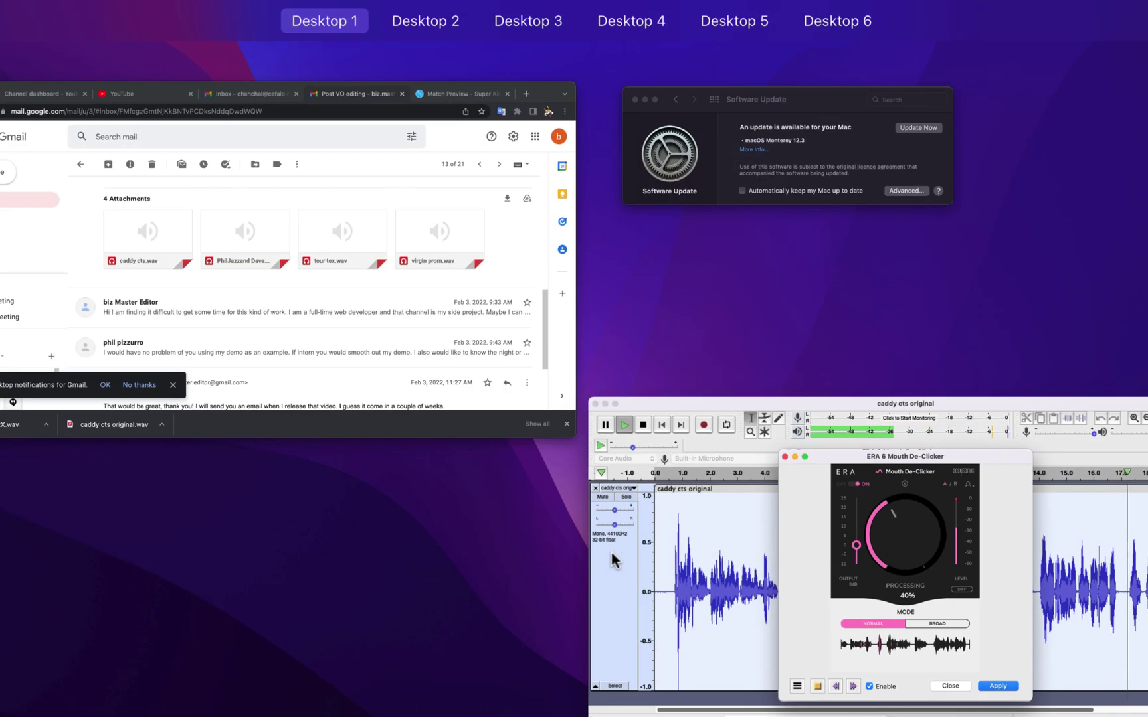
click(869, 560)
key(space)
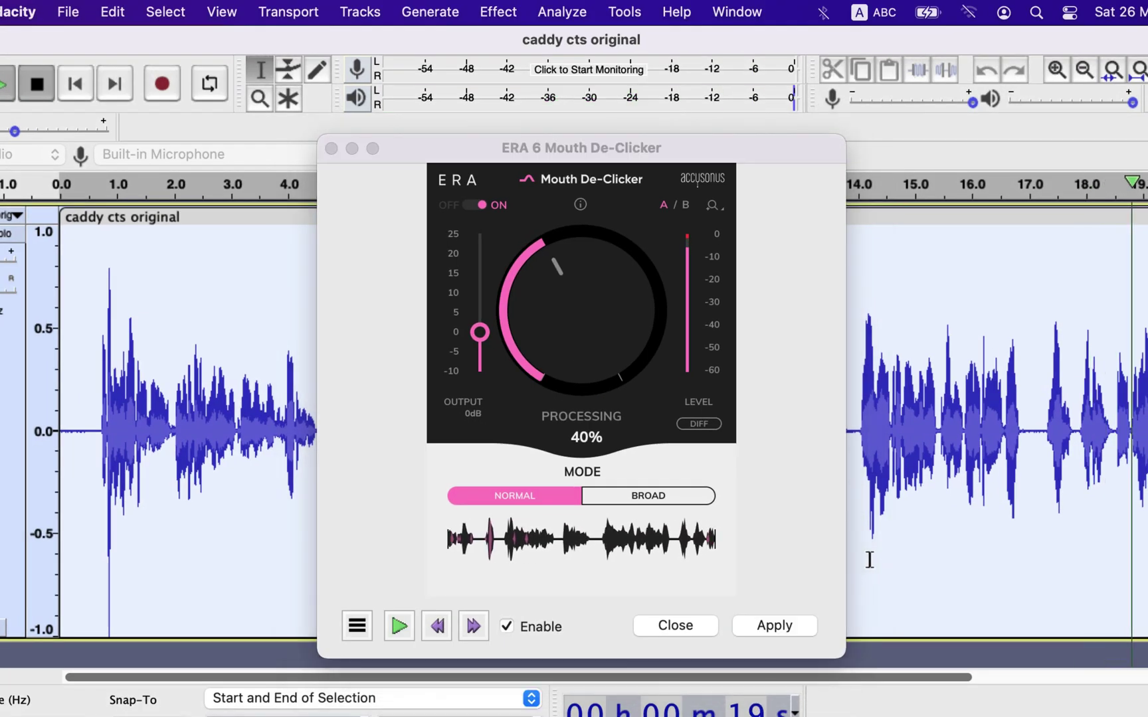
- Move the dialog left, preview in Broad mode, and select about 10–12 s
drag(726, 153, 550, 154)
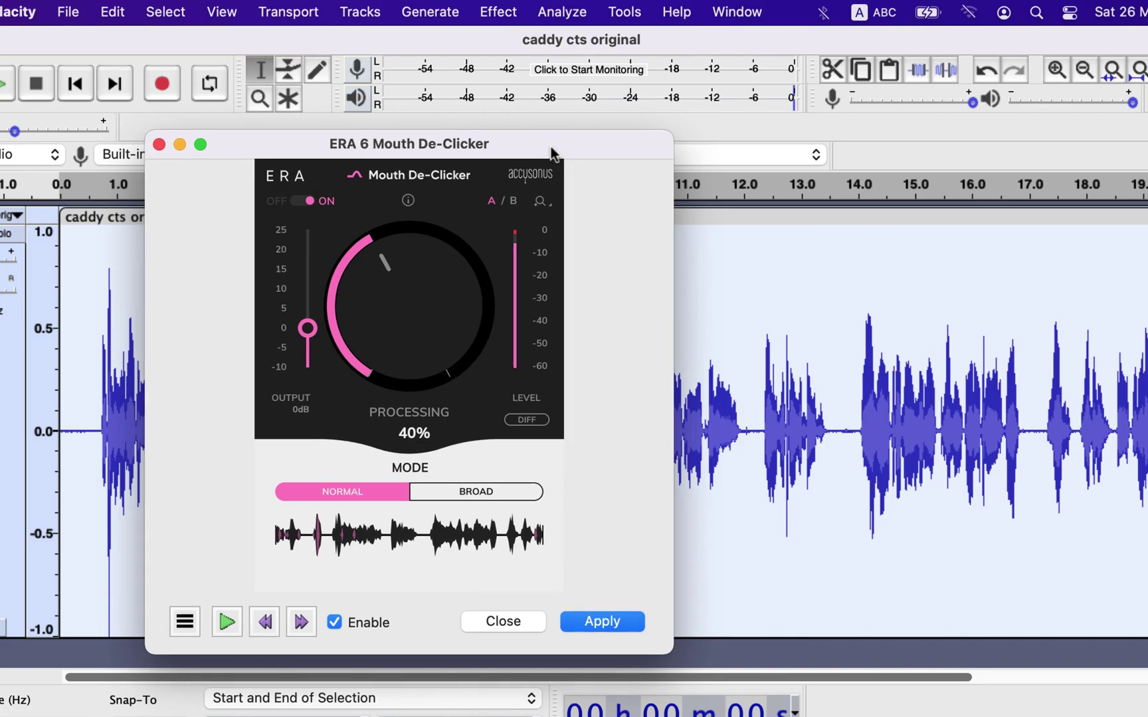
drag(551, 153, 446, 177)
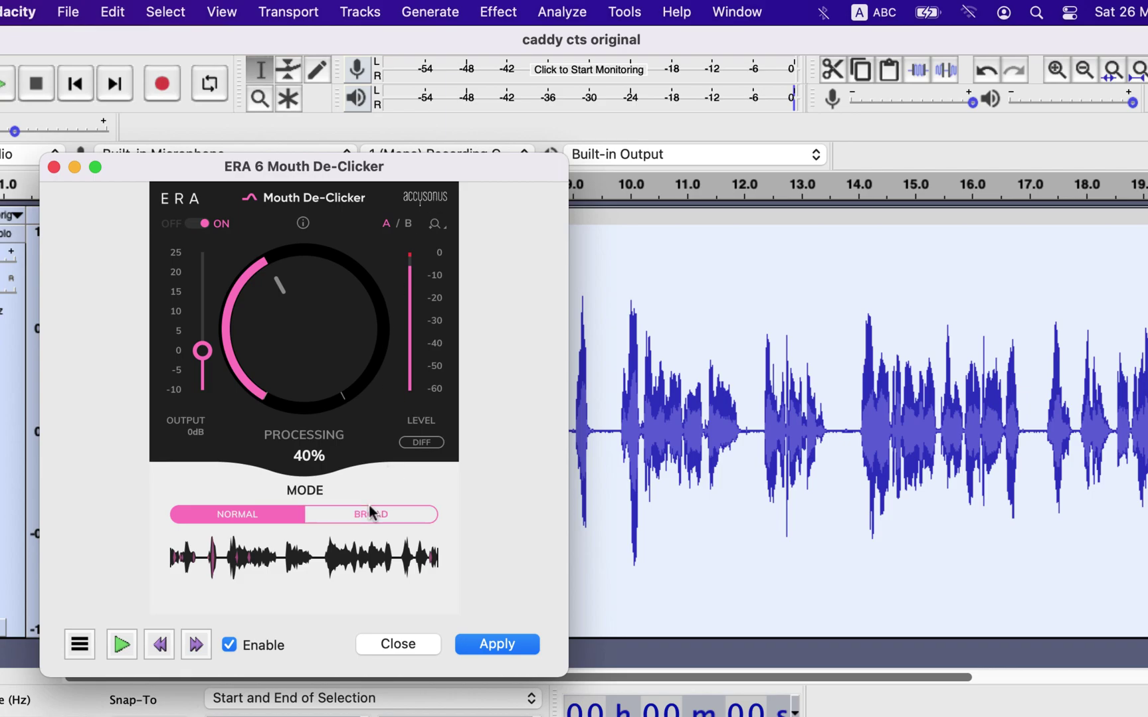
click(336, 516)
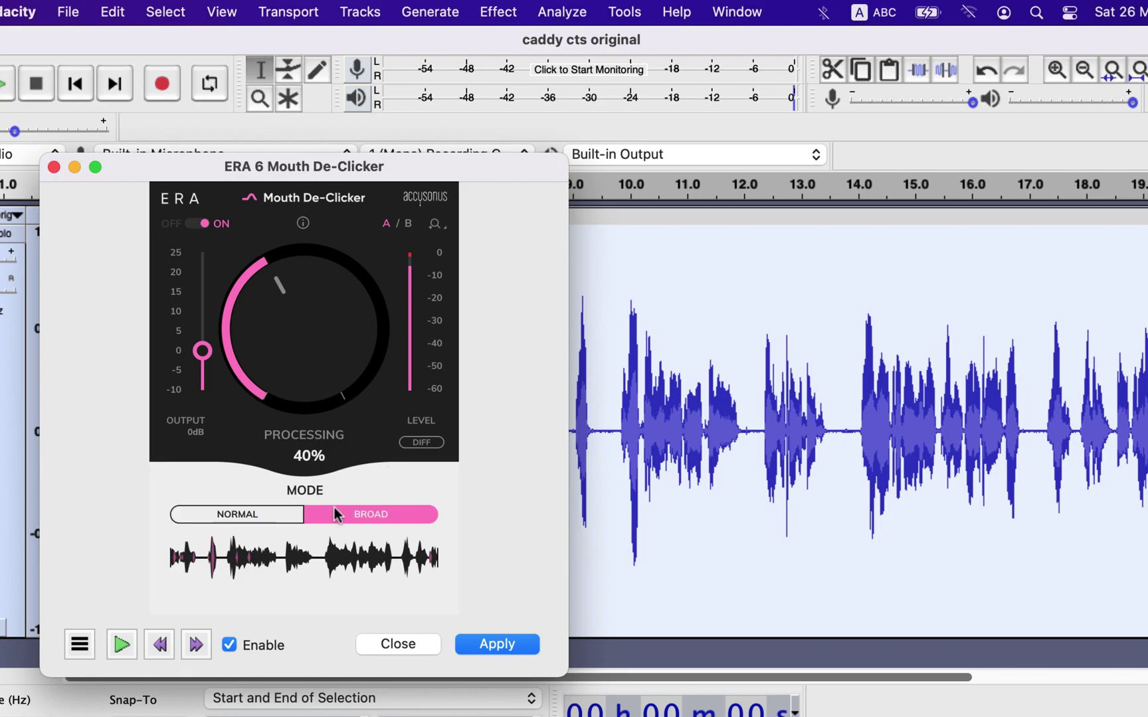
click(118, 646)
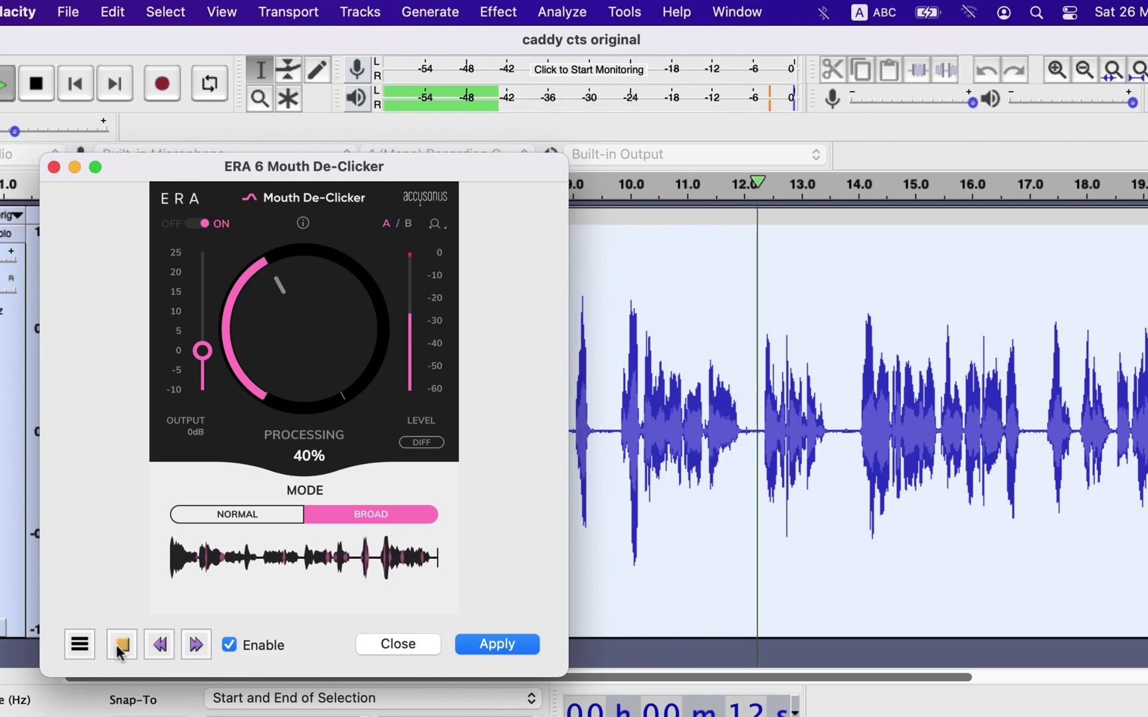
click(120, 646)
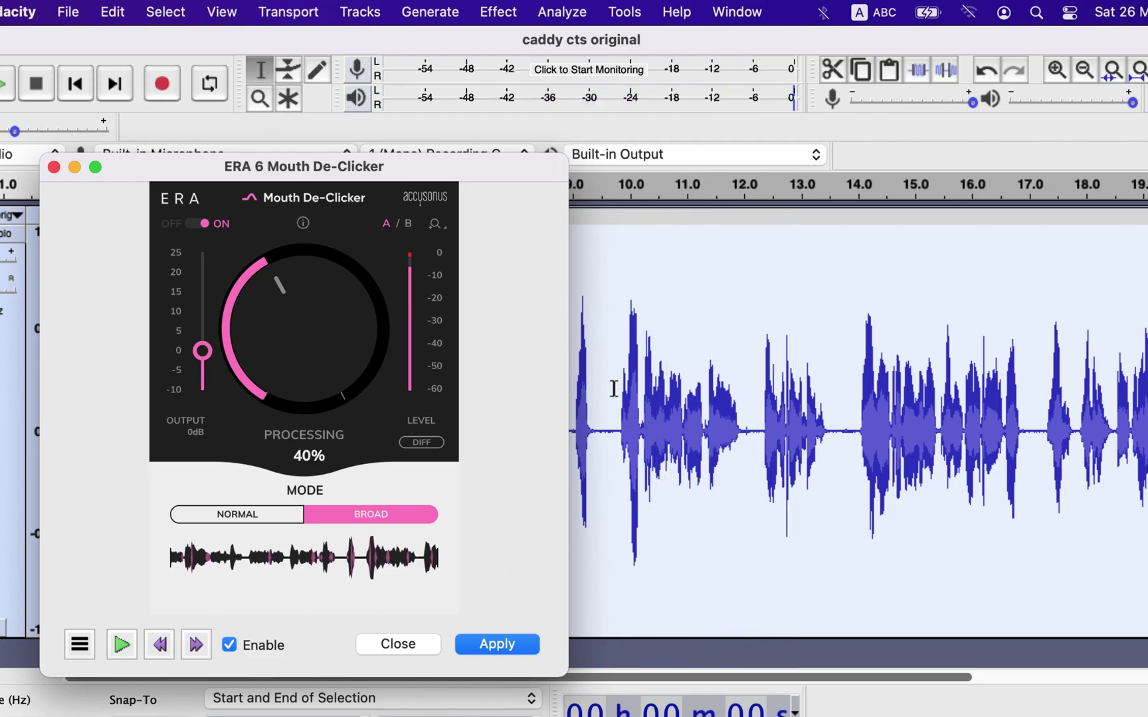
drag(613, 388, 743, 472)
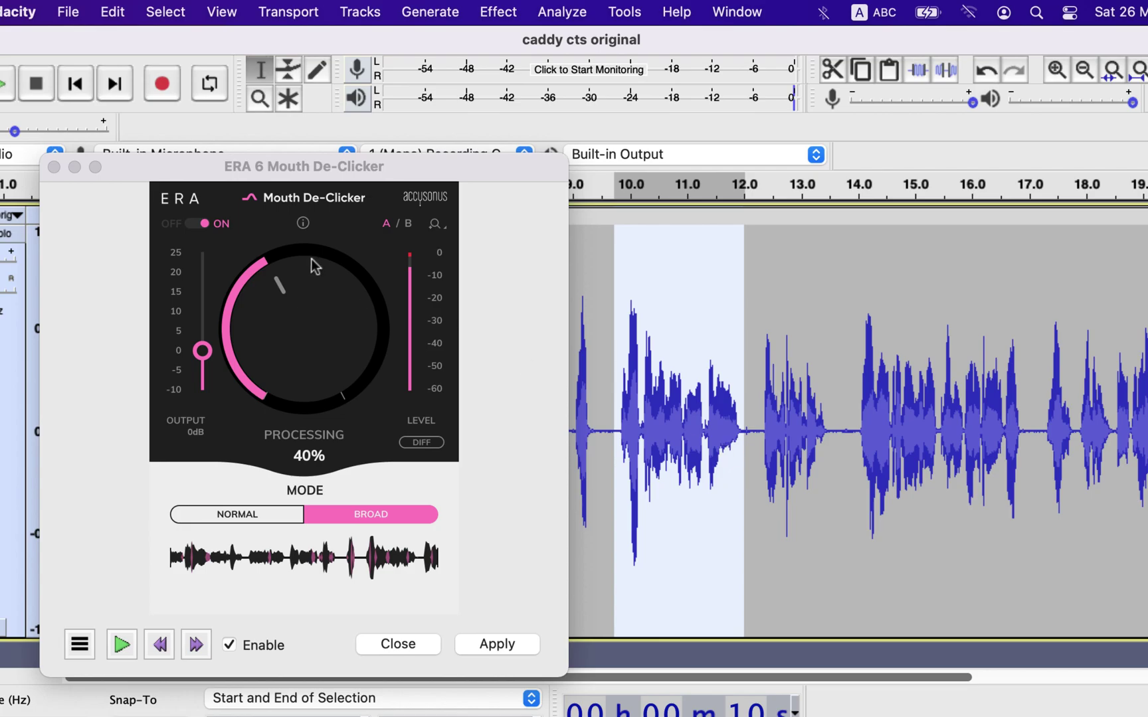
- Bypass the de-clicker and preview the original audio over roughly 10–11.6 s
click(192, 225)
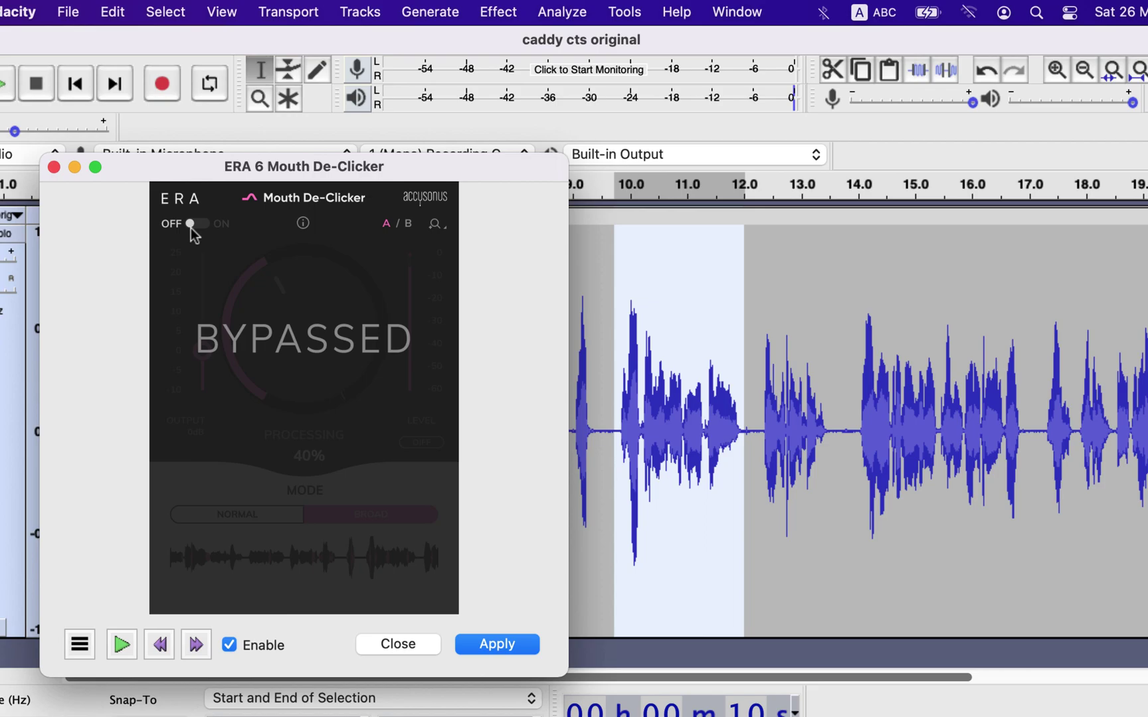
key(space)
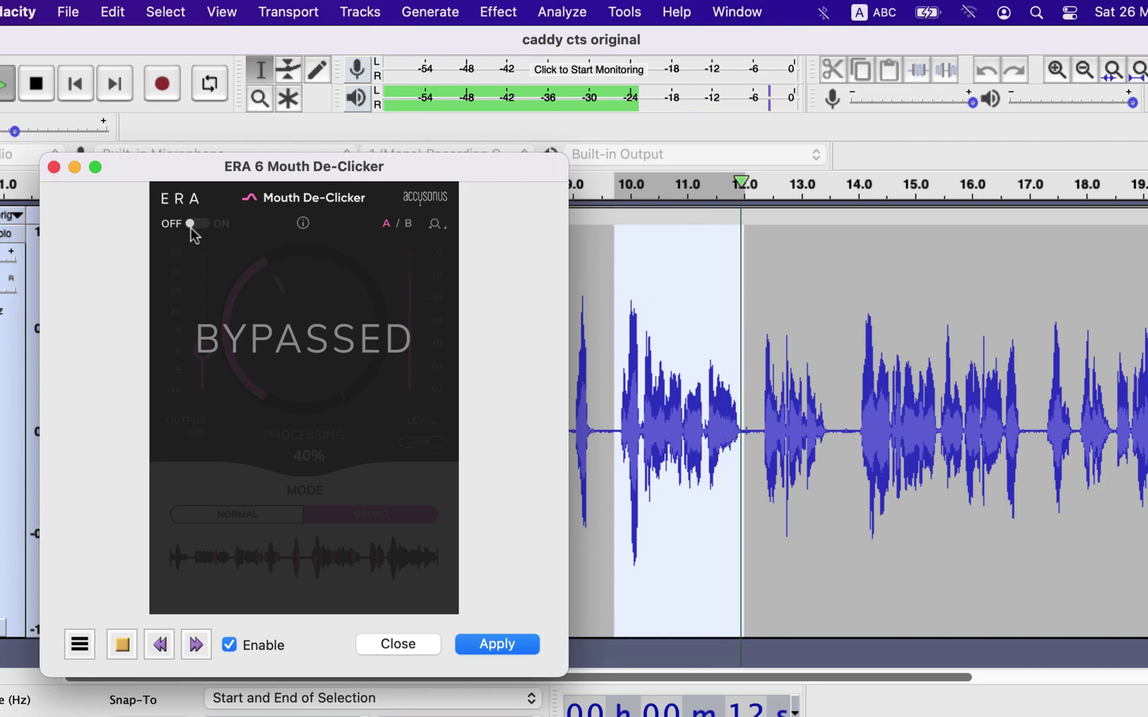
click(648, 362)
drag(642, 358, 729, 399)
key(space)
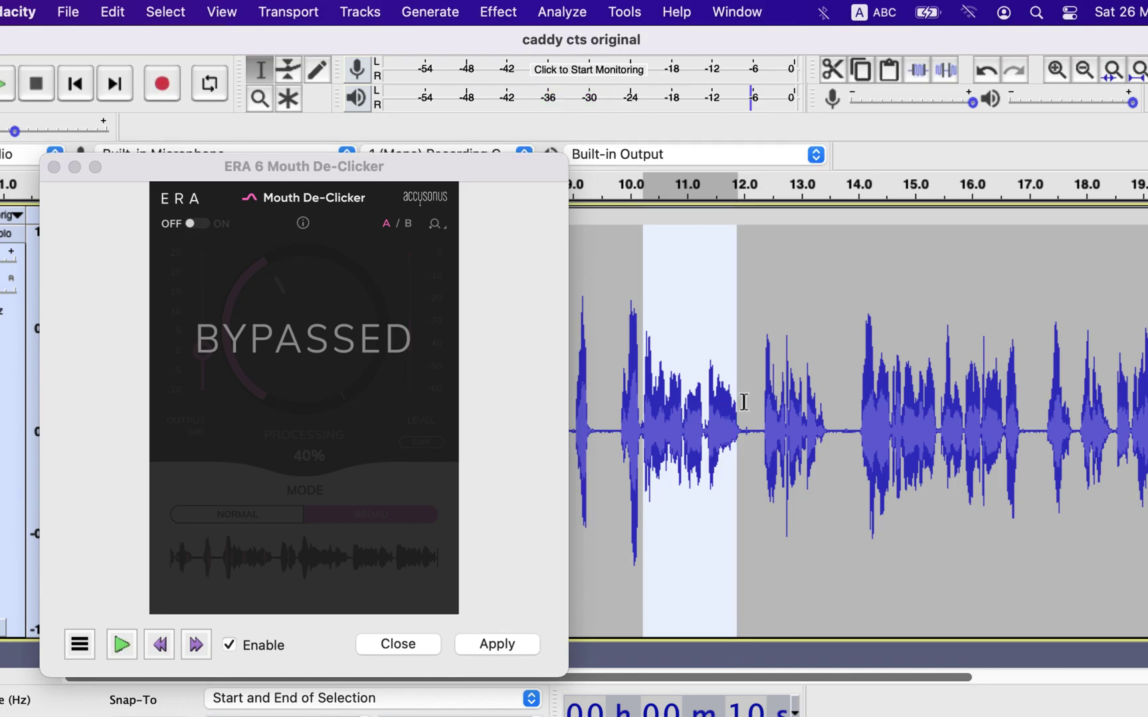
- Re-enable the de-clicker and preview it in Broad mode, then in Normal mode
click(199, 226)
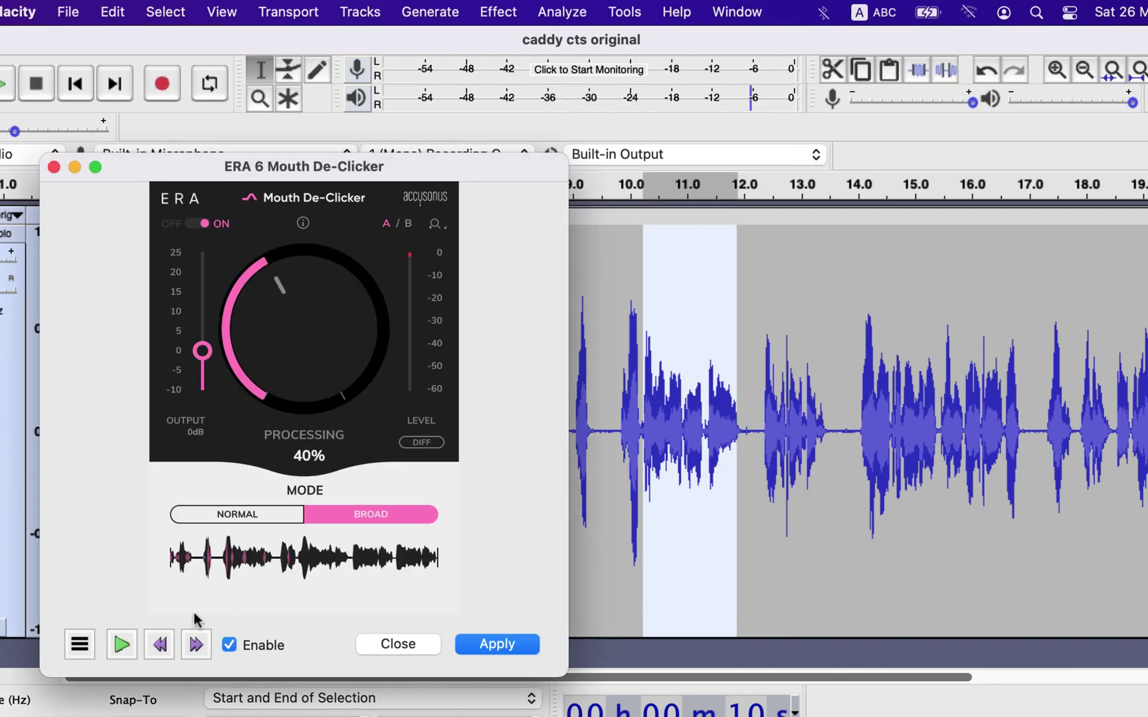
click(121, 646)
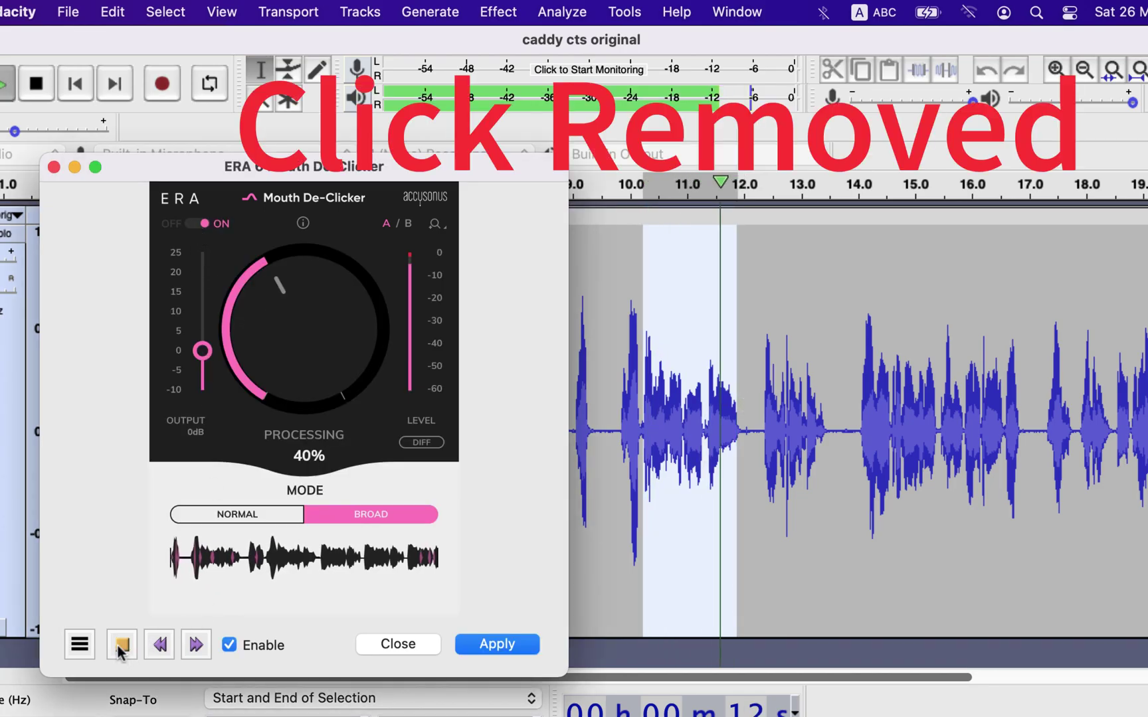
click(121, 644)
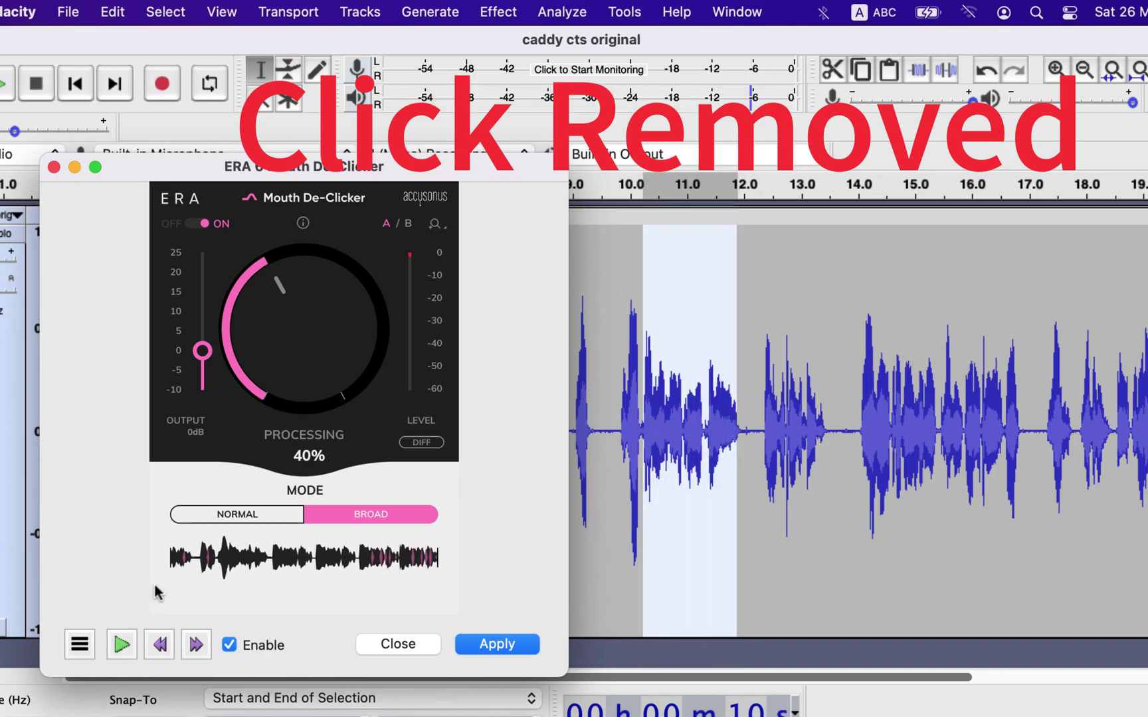
click(211, 516)
click(123, 639)
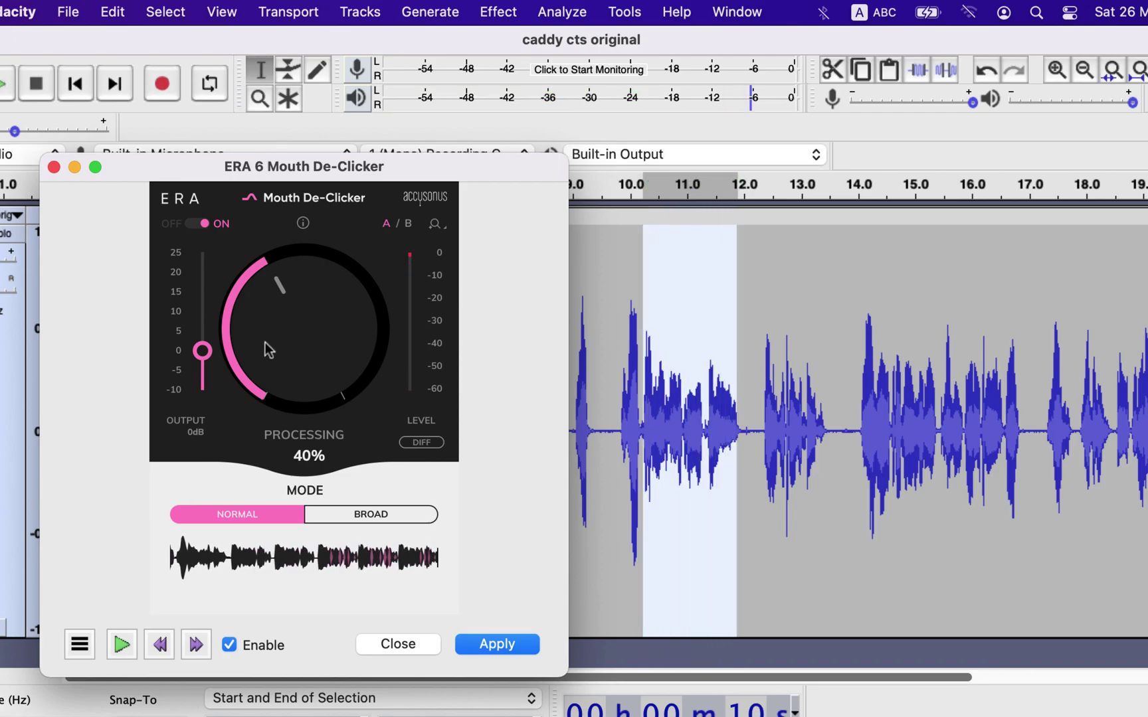
- Raise processing to 60%, preview it, close the de-clicker, and switch to iZotope RX 9
drag(273, 276, 319, 267)
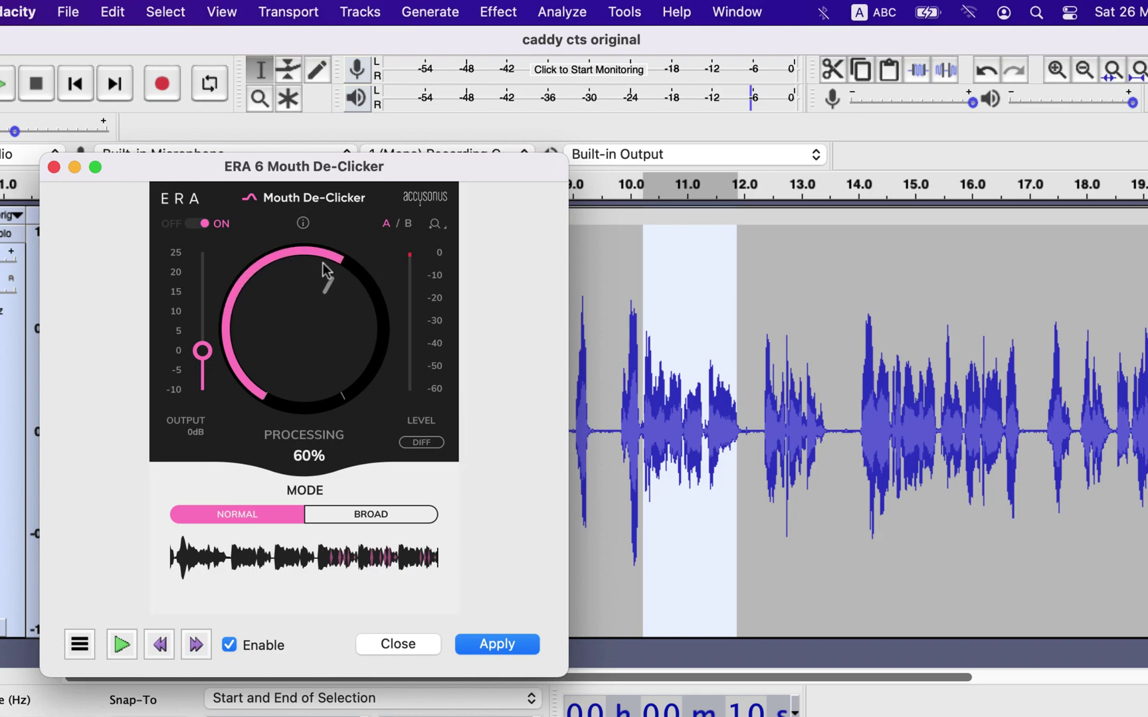
click(121, 644)
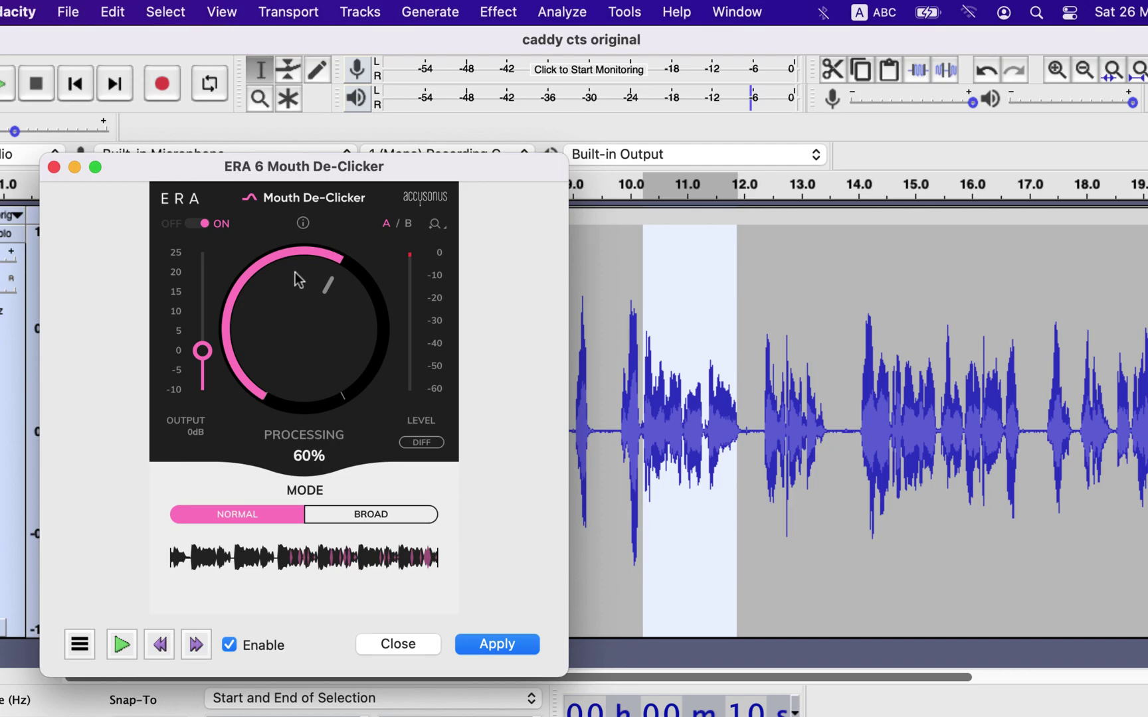
click(398, 645)
key(ctrl+Right)
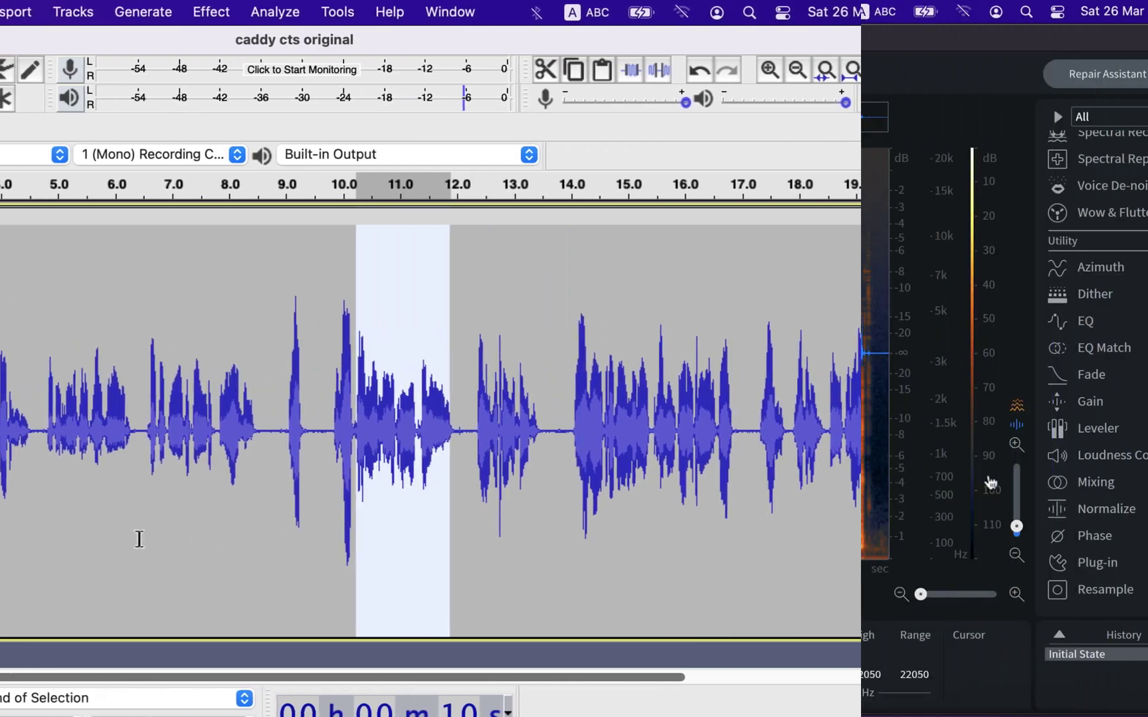
- Render Normalize on 'caddy cts RX' at a 0.00 dBFS target peak, then close the Normalize window
click(1106, 510)
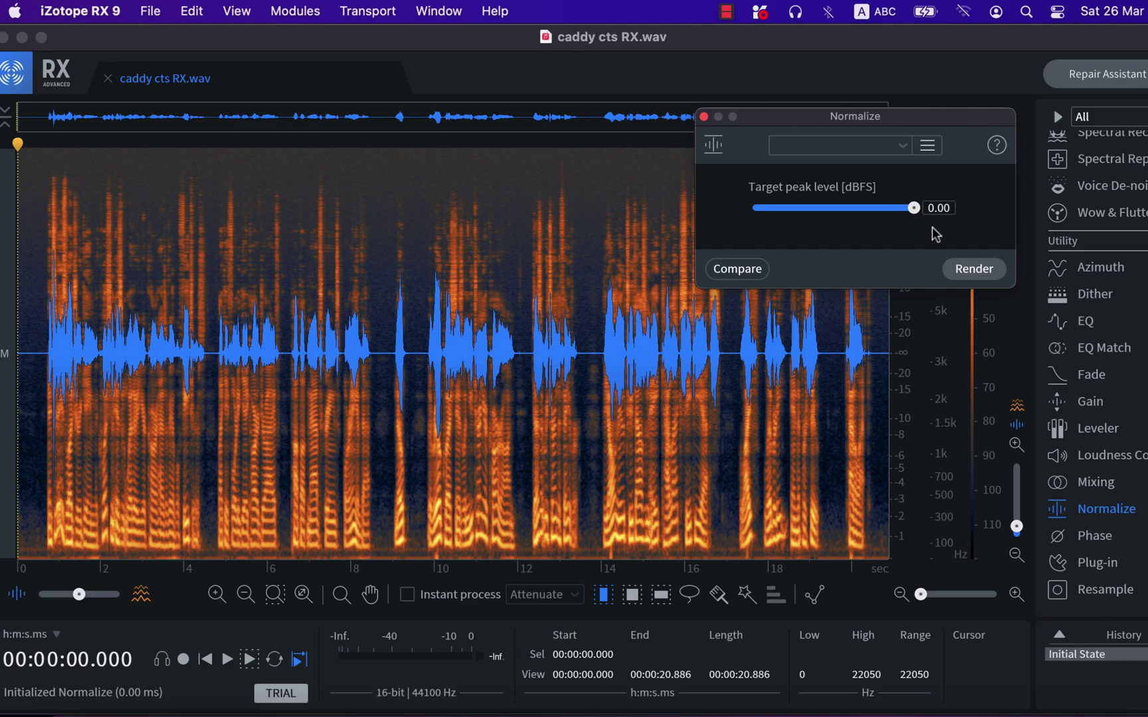
click(976, 274)
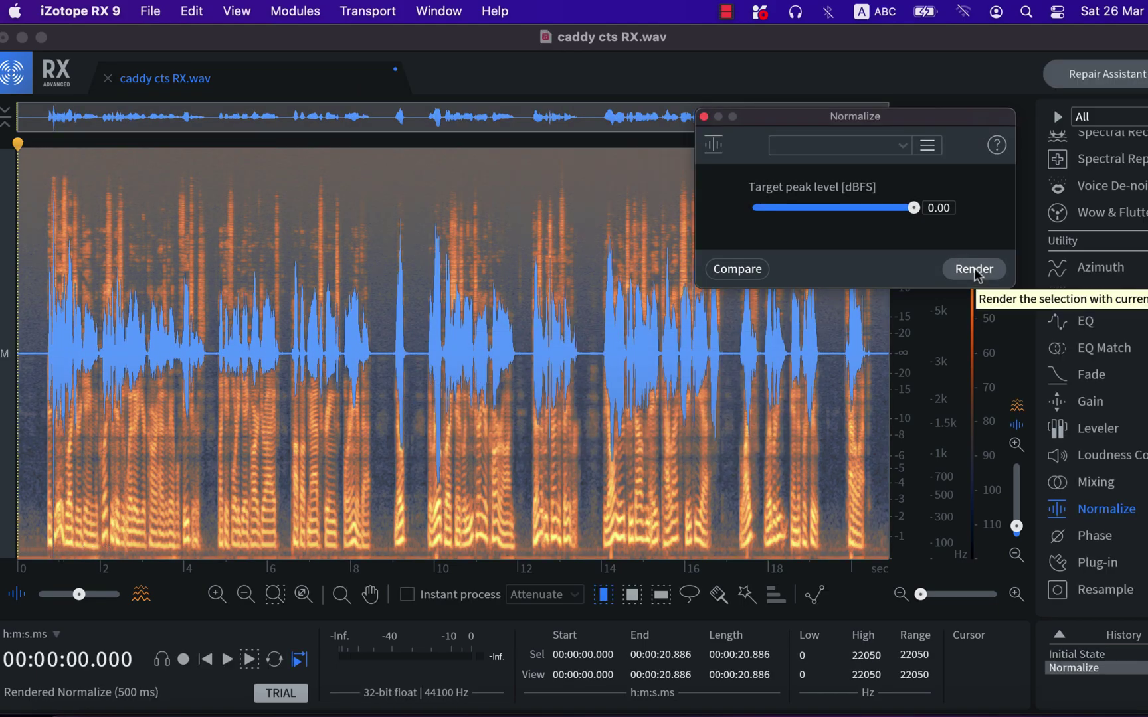
click(703, 117)
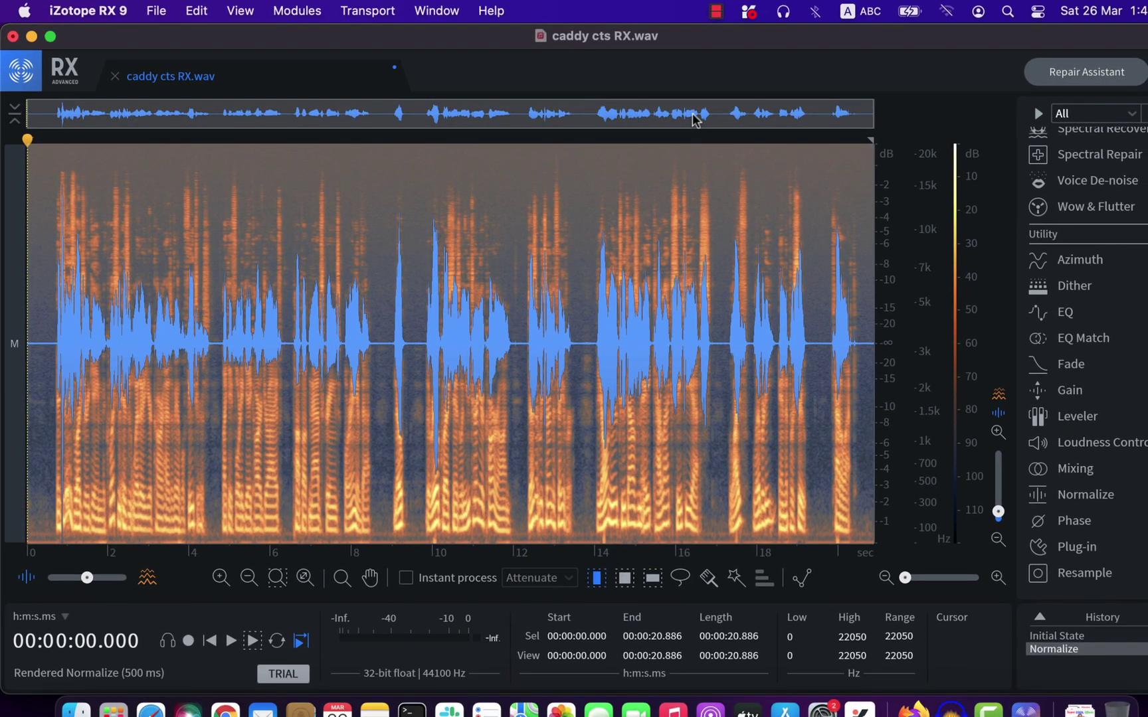
scroll(1068, 239, up, 3)
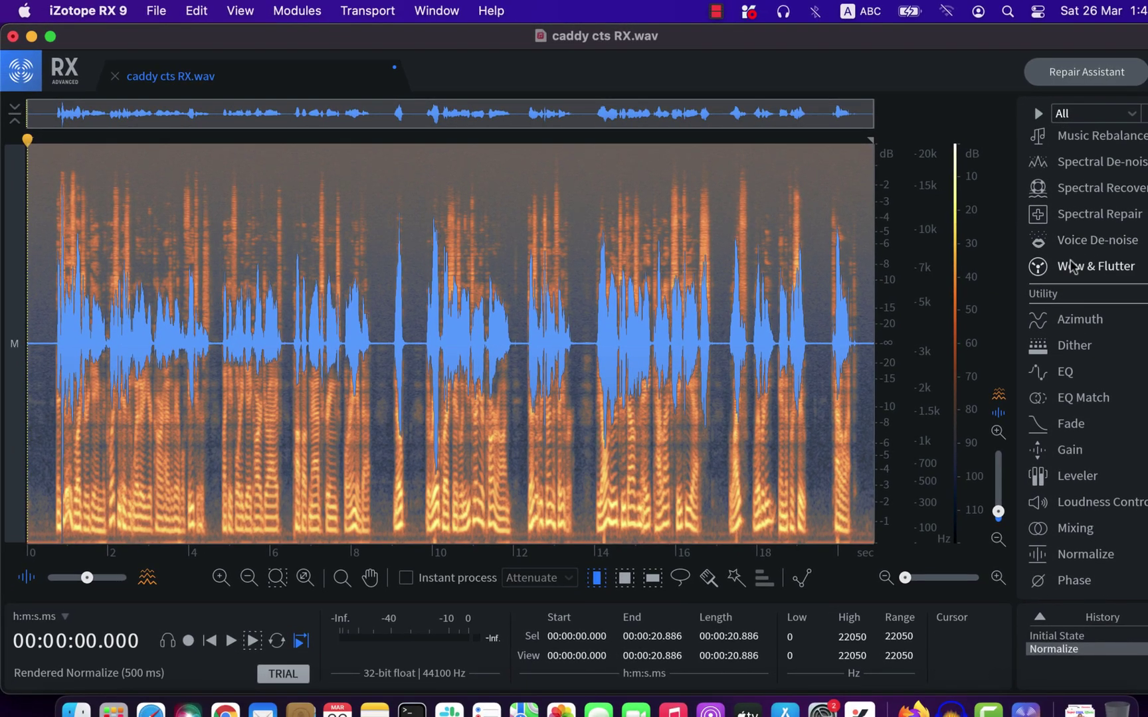
scroll(1071, 266, up, 4)
- Load the Mouth De-click [Default] preset and preview the repaired voice-over
click(1093, 198)
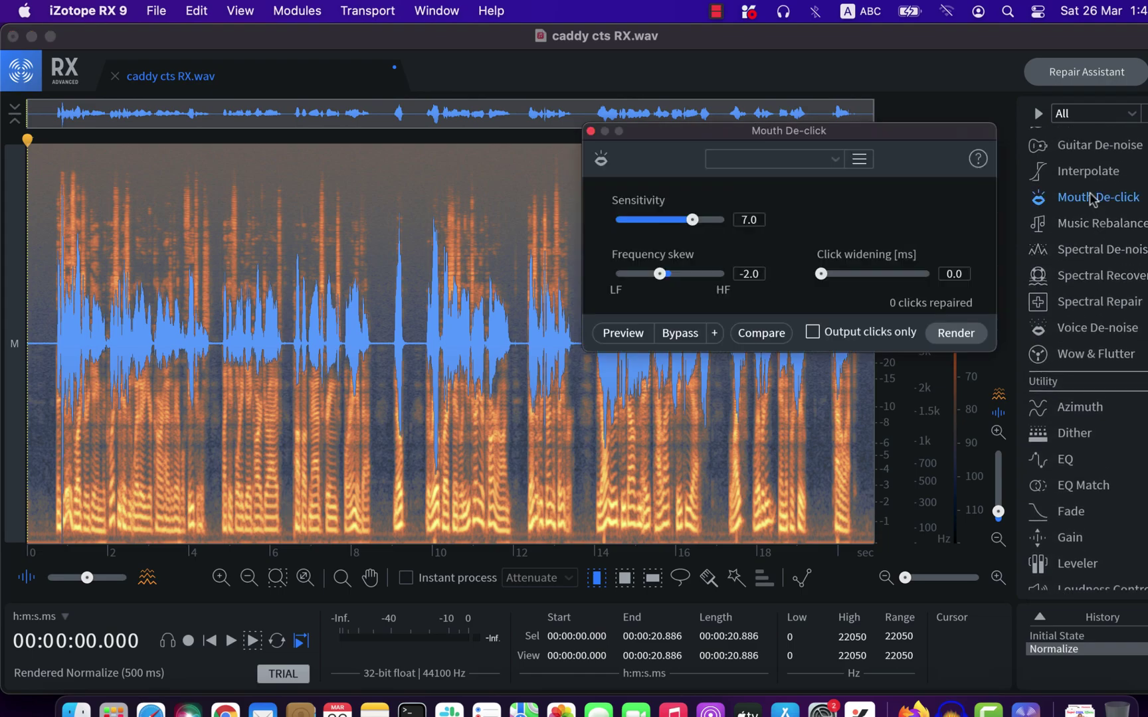
click(824, 159)
click(764, 180)
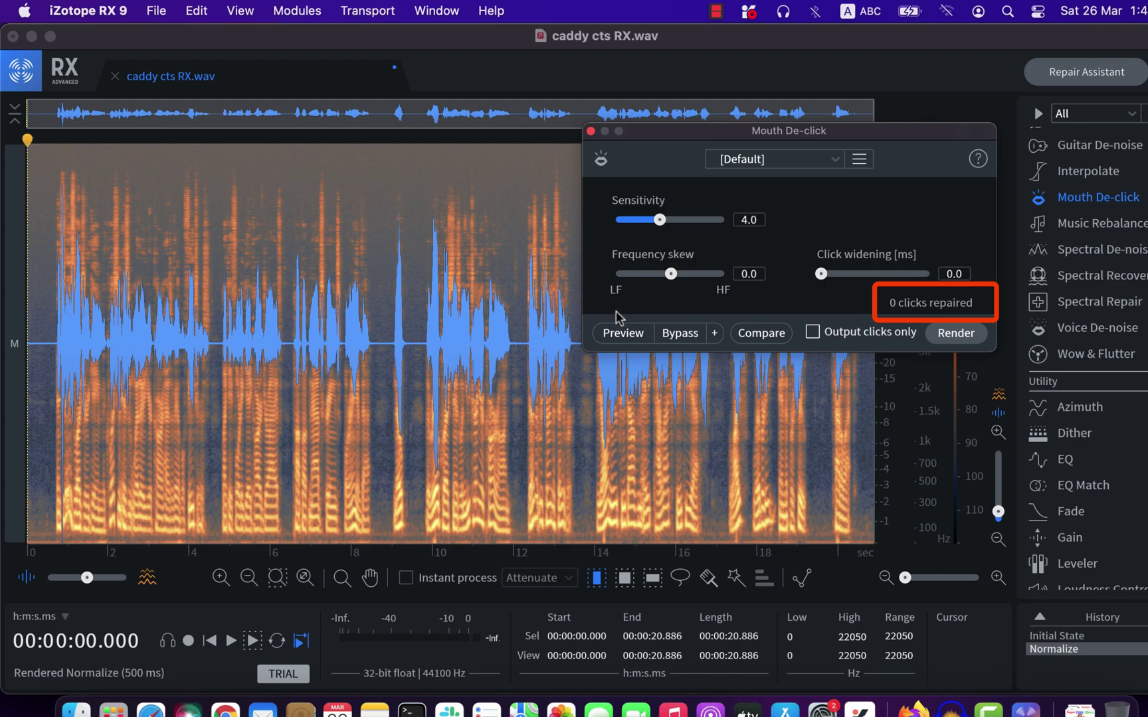
click(615, 333)
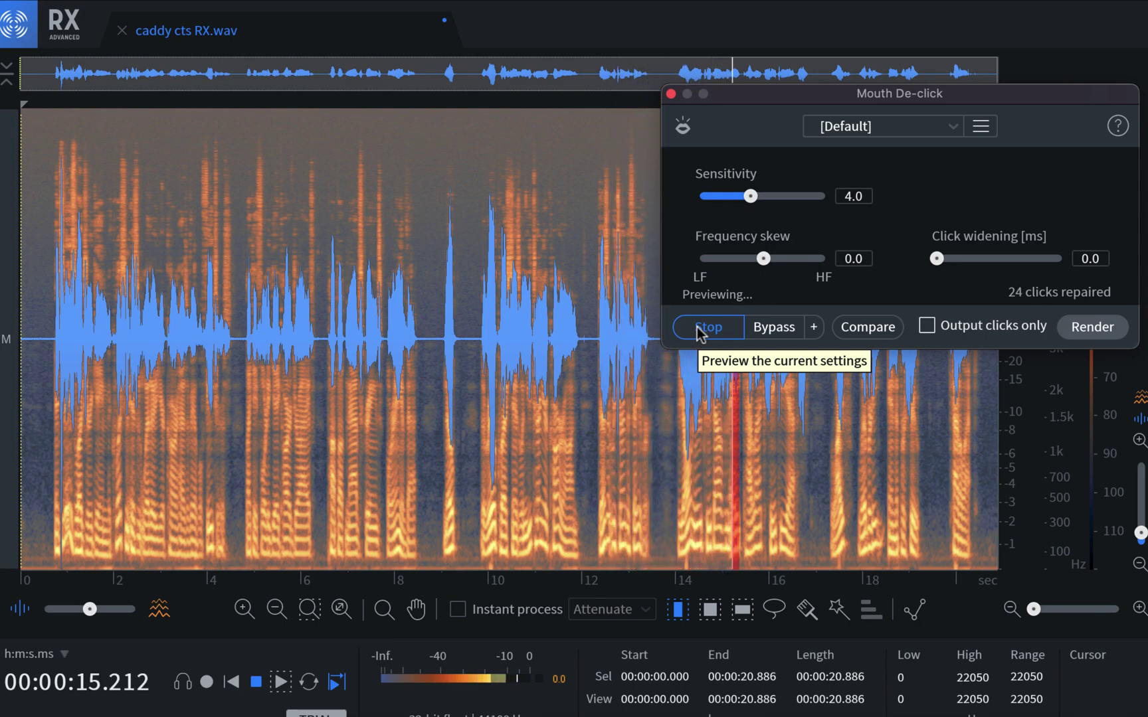
- Switch to the Eliminate Clicks - Low Latency preset and preview it
click(698, 329)
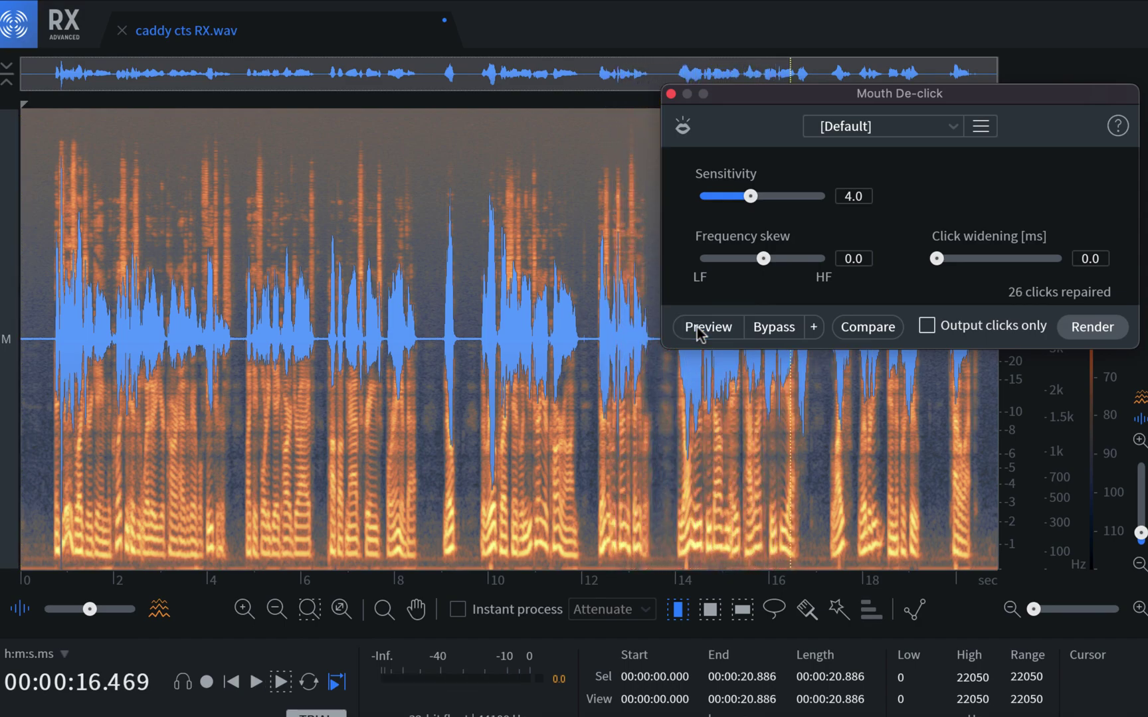
click(876, 133)
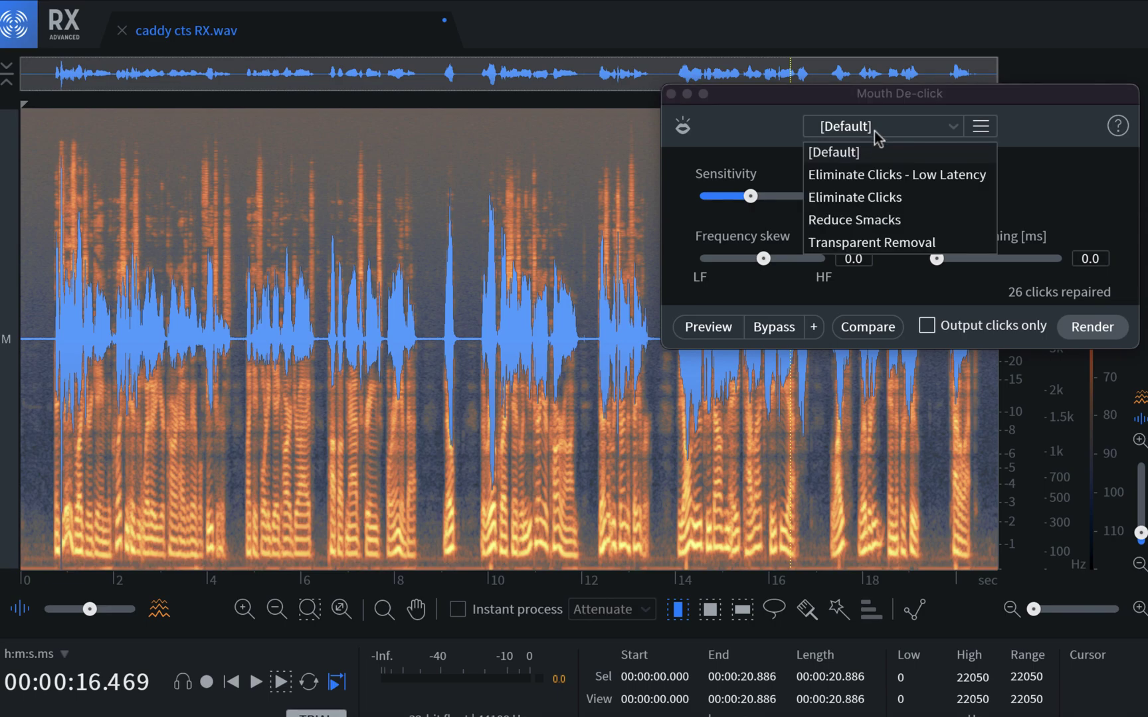
click(879, 175)
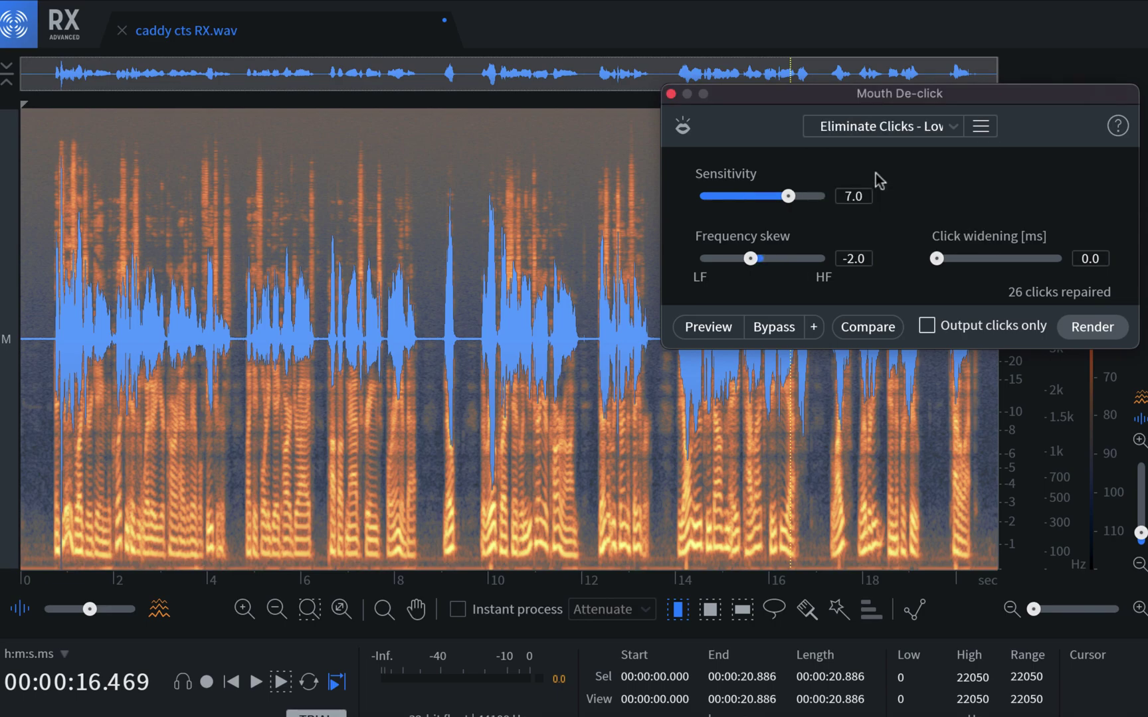
click(705, 328)
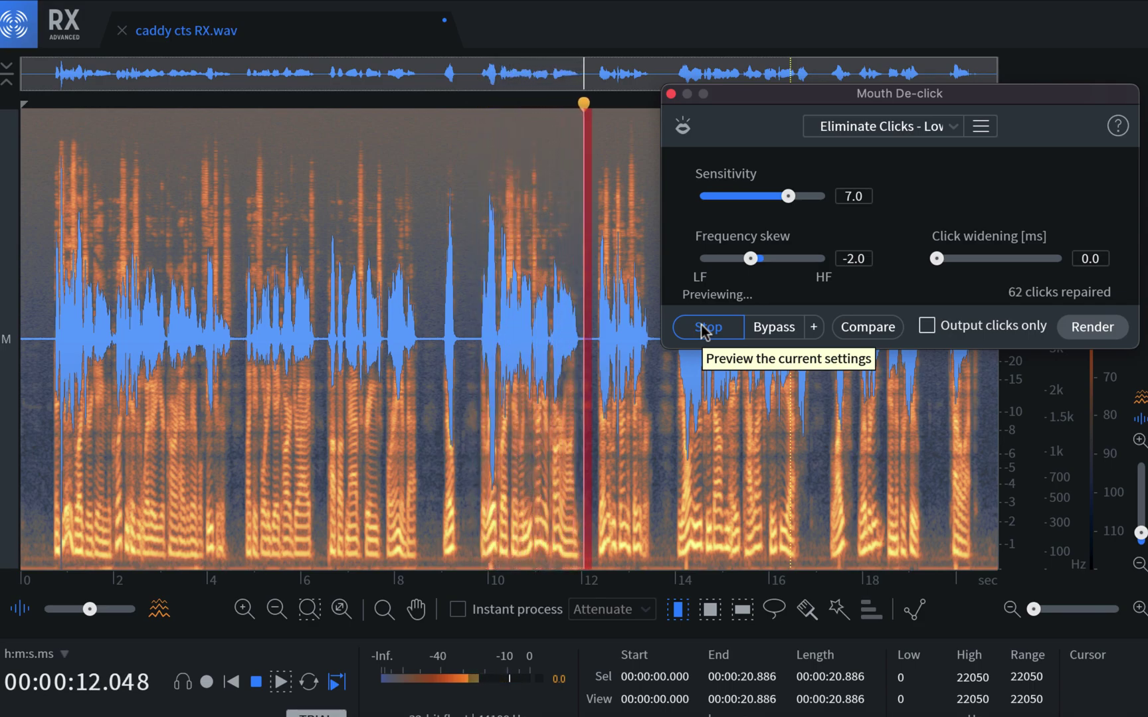
click(703, 328)
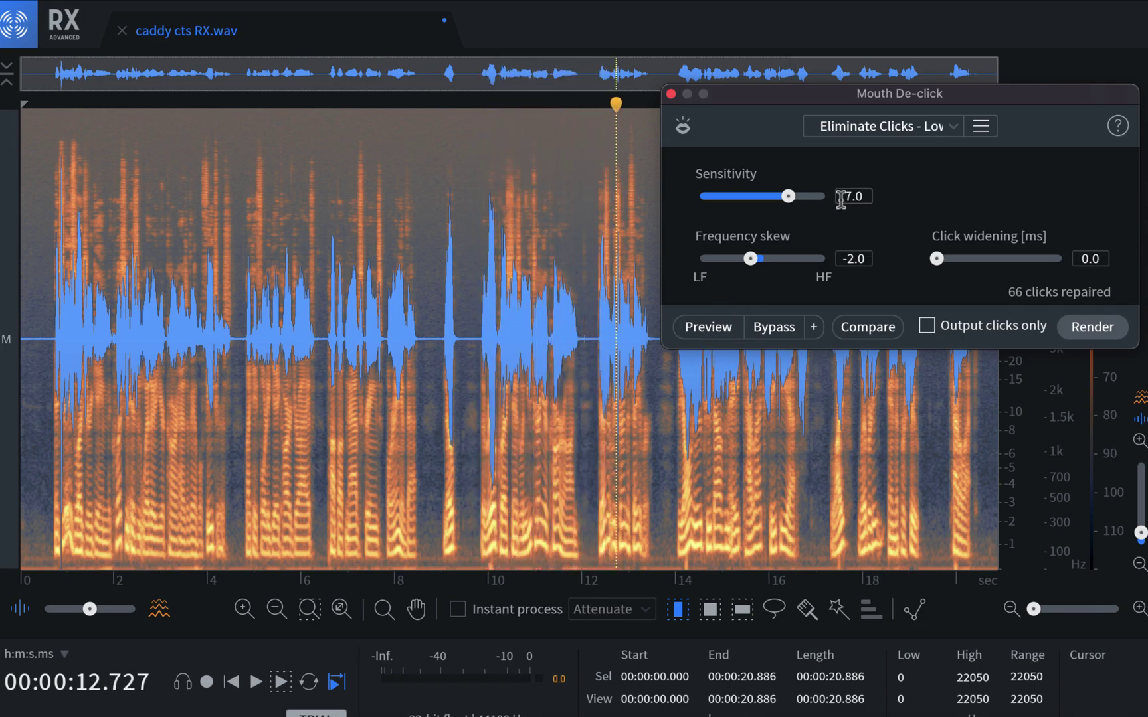
- Try Reduce Smacks, settle on Transparent Removal, and open the module's help page
click(898, 131)
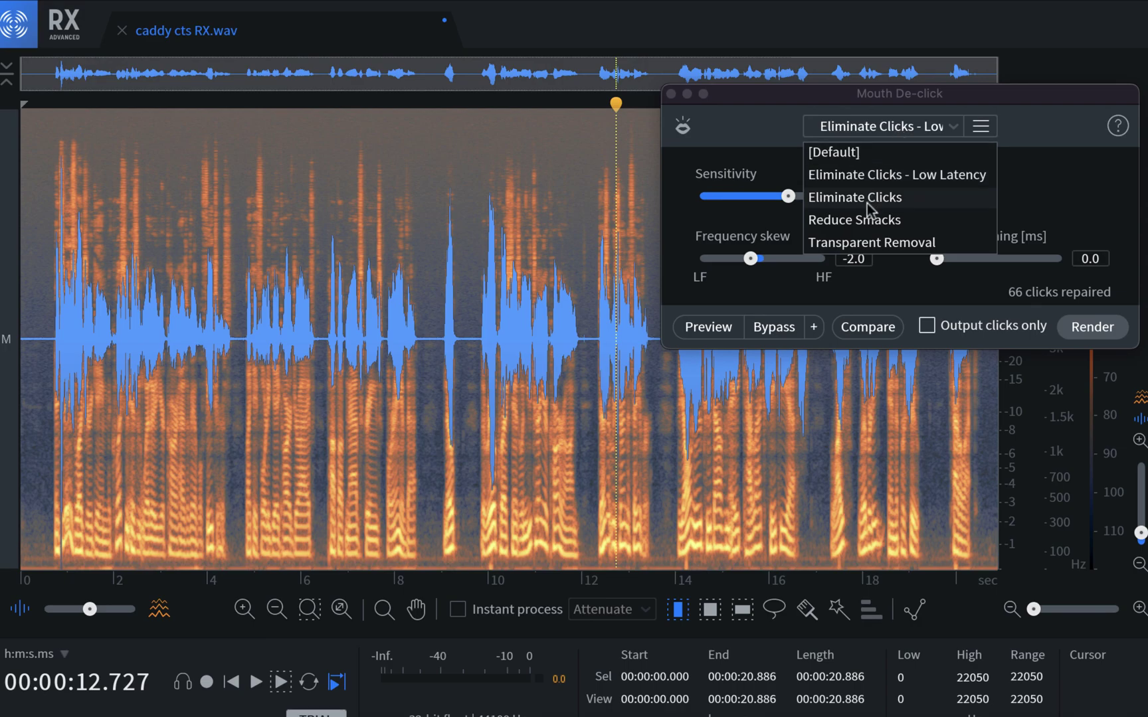
click(864, 224)
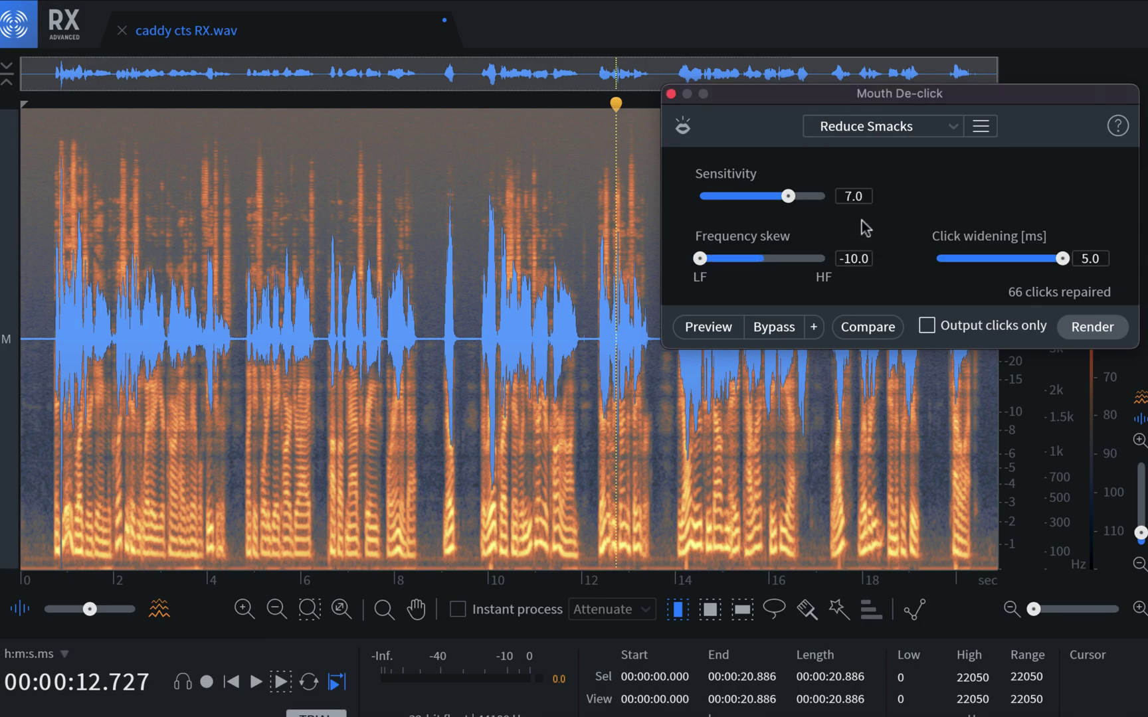
click(914, 130)
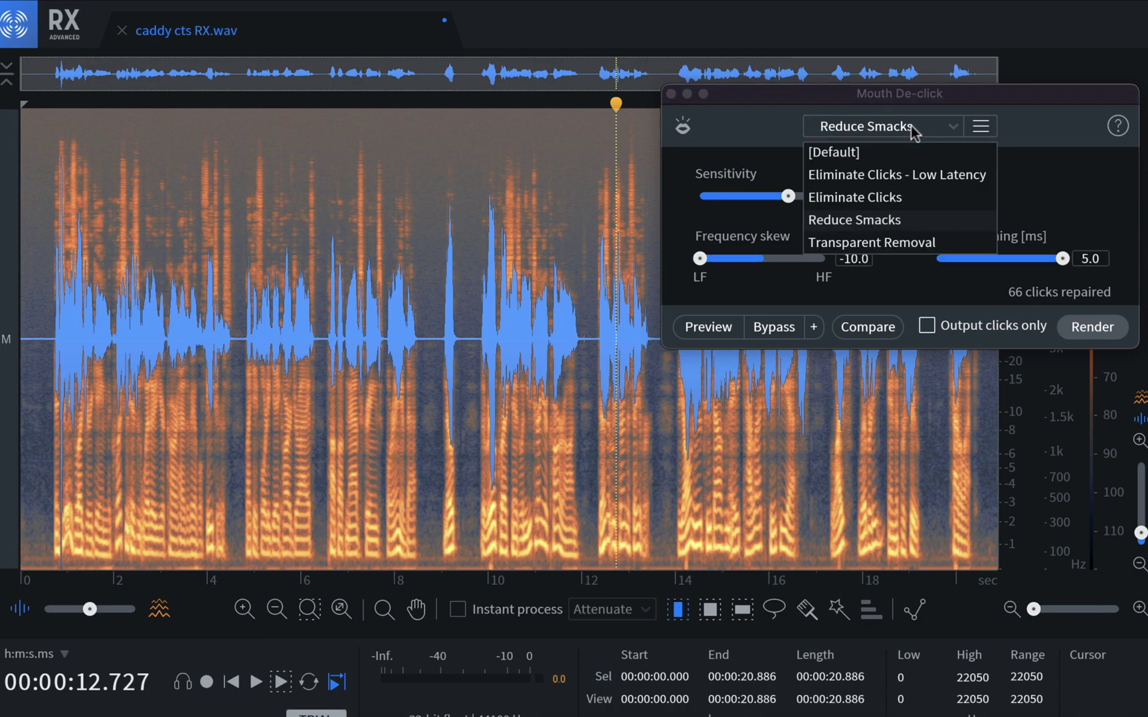
click(896, 243)
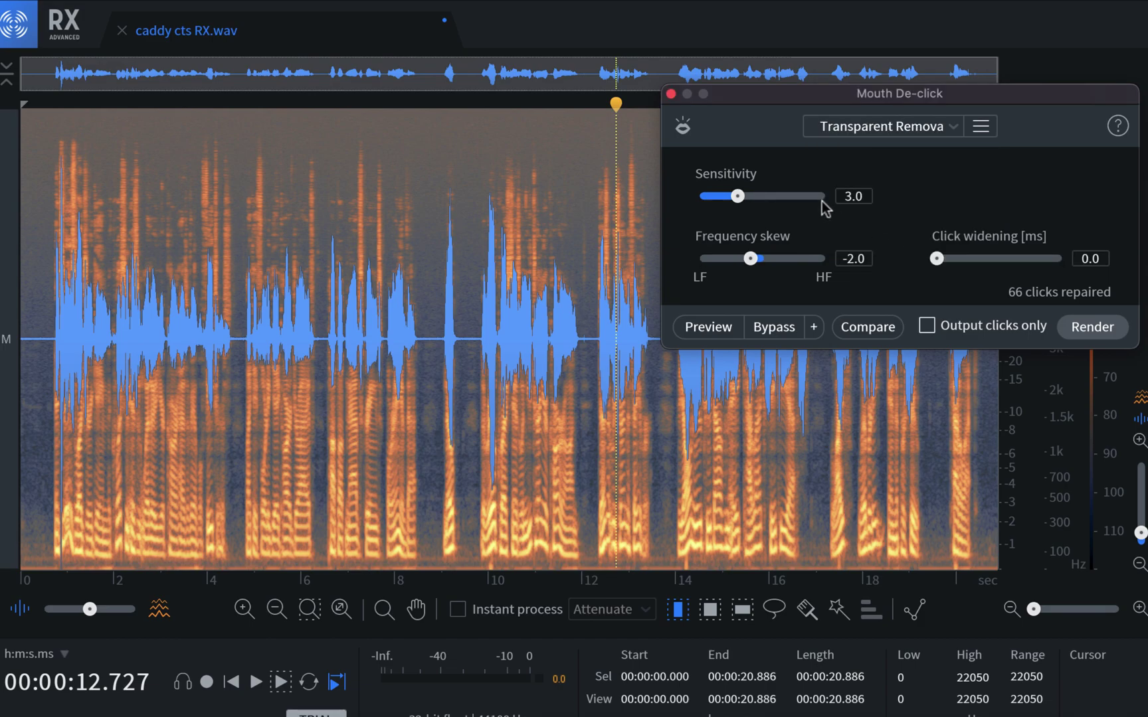
click(1118, 127)
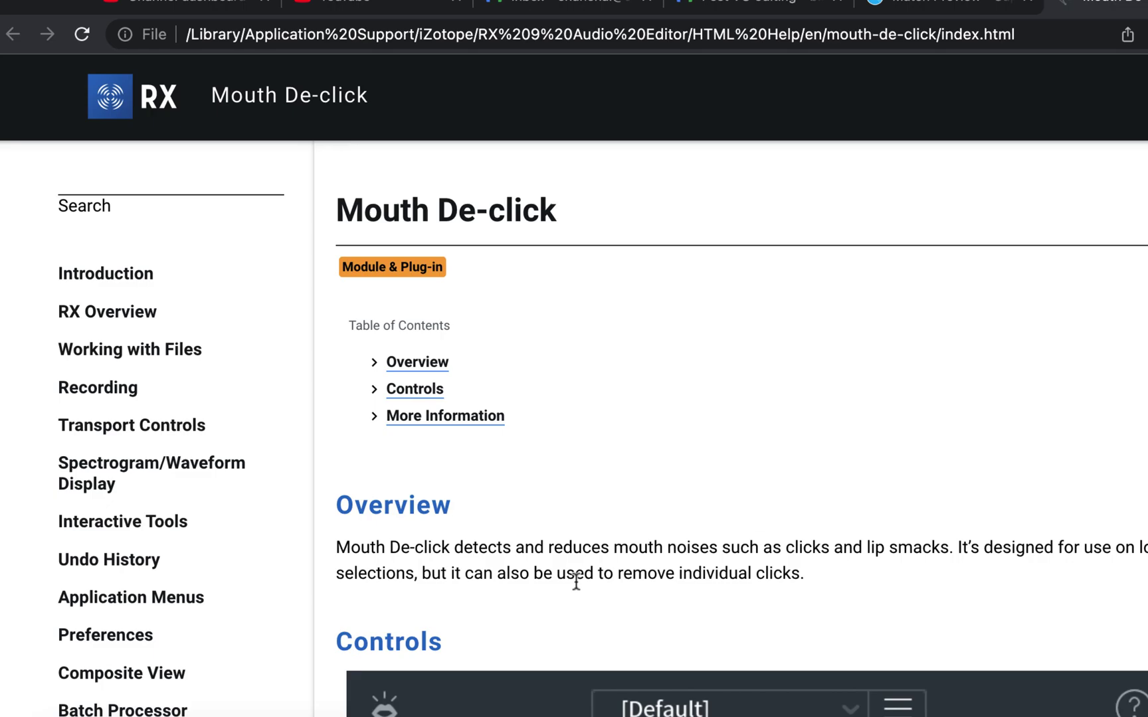
- Scroll the help page to the Sensitivity, Frequency Skew and Click Widening descriptions
scroll(575, 581, down, 10)
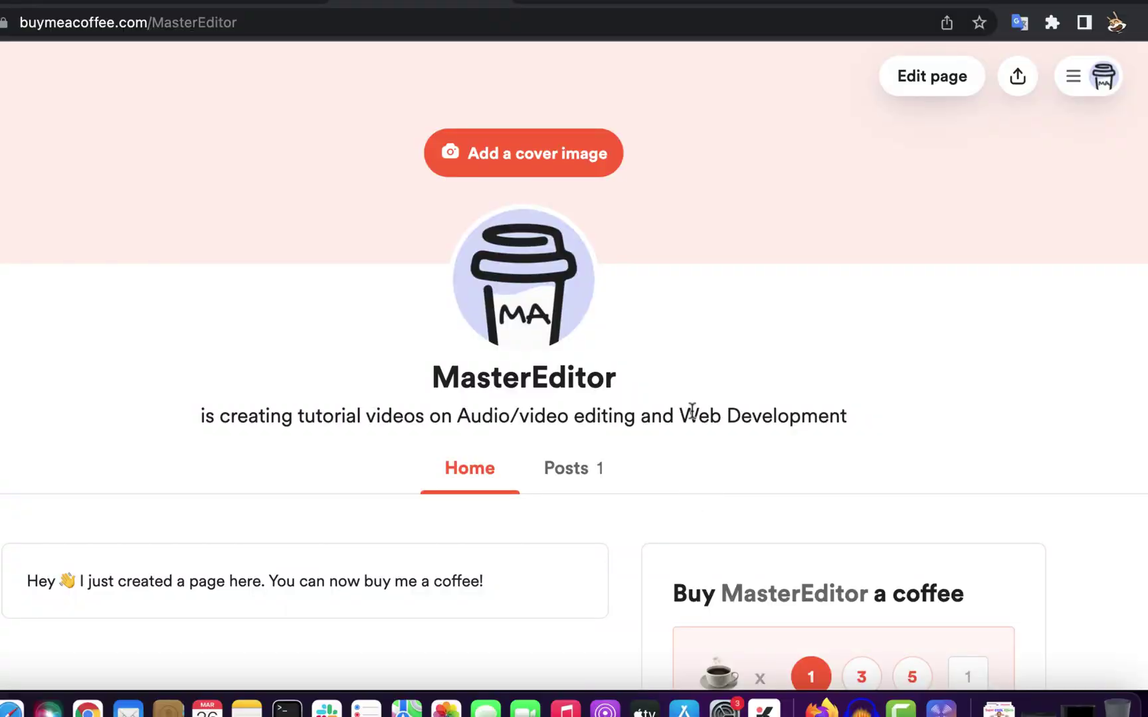
- Select the creator's tagline and set the coffee count to 5, totalling $25
triple_click(692, 411)
scroll(692, 412, down, 5)
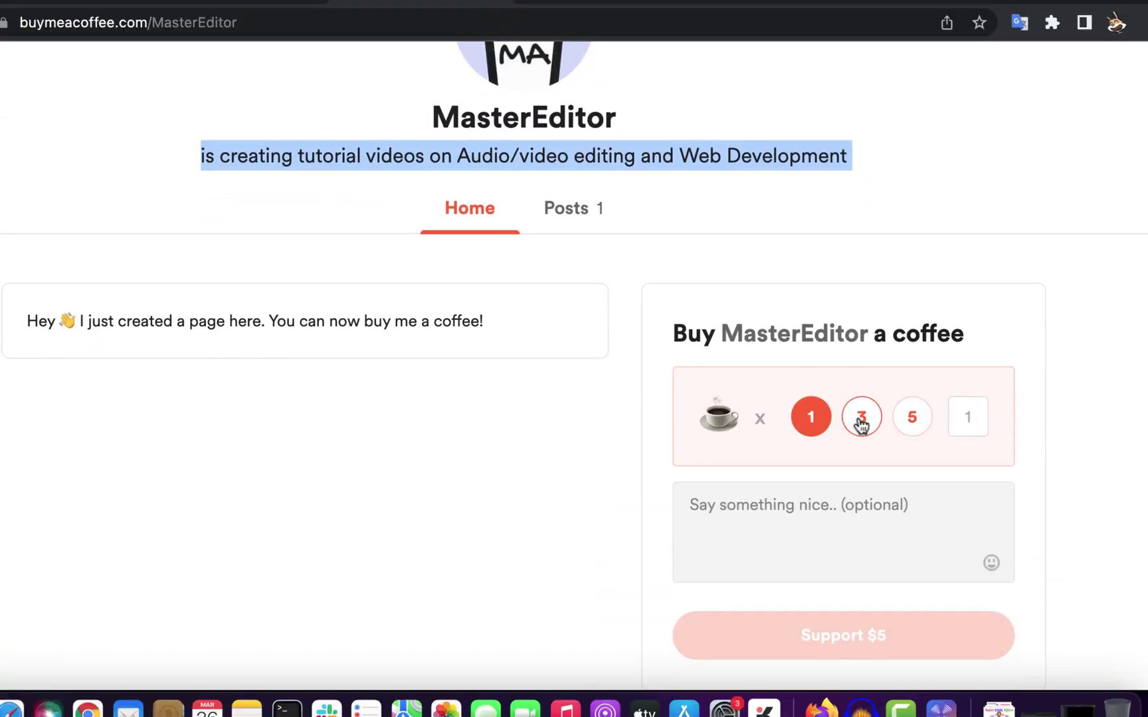
click(861, 423)
click(910, 424)
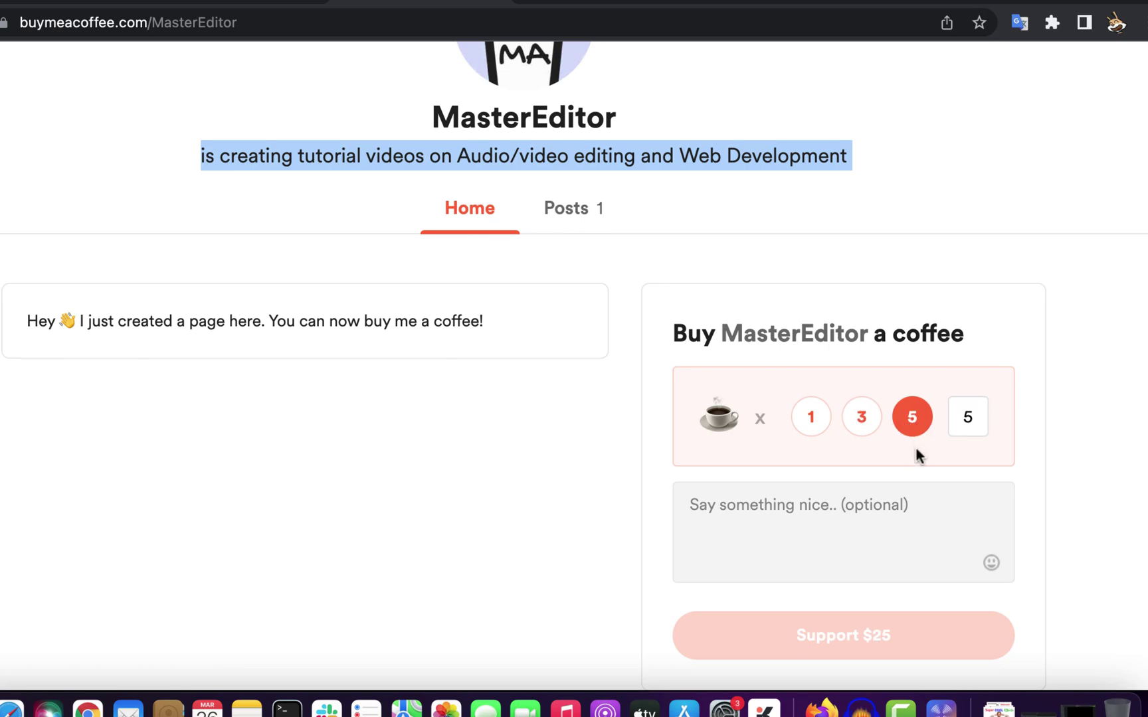
mouse_move(844, 630)
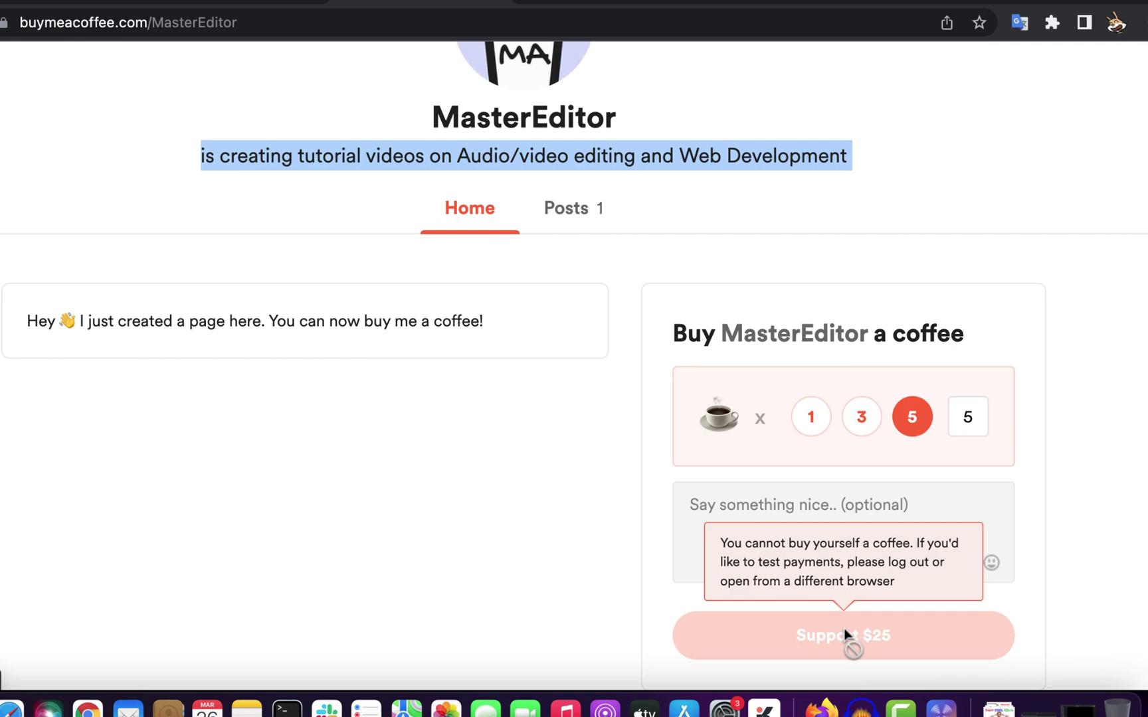